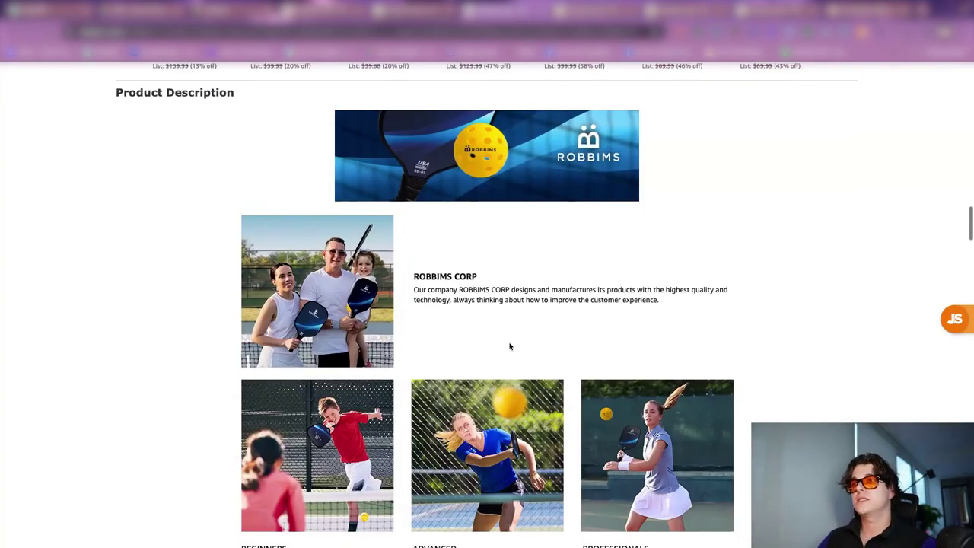
Review the ROBBIMS pickleball set listing and its product description's brand banner and beginner, advanced and professional player sections
scroll(510, 348, "up", 15)
scroll(509, 345, "down", 10)
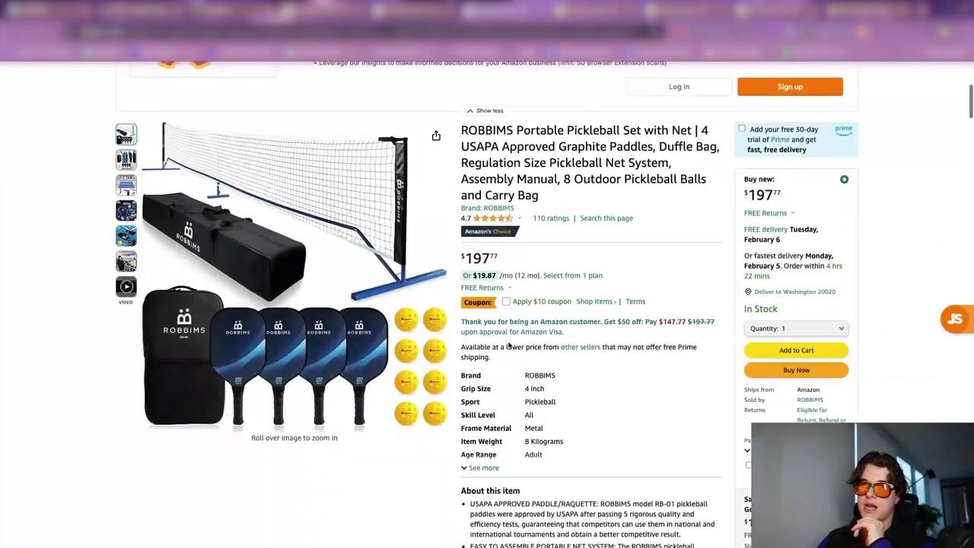
scroll(508, 342, "down", 15)
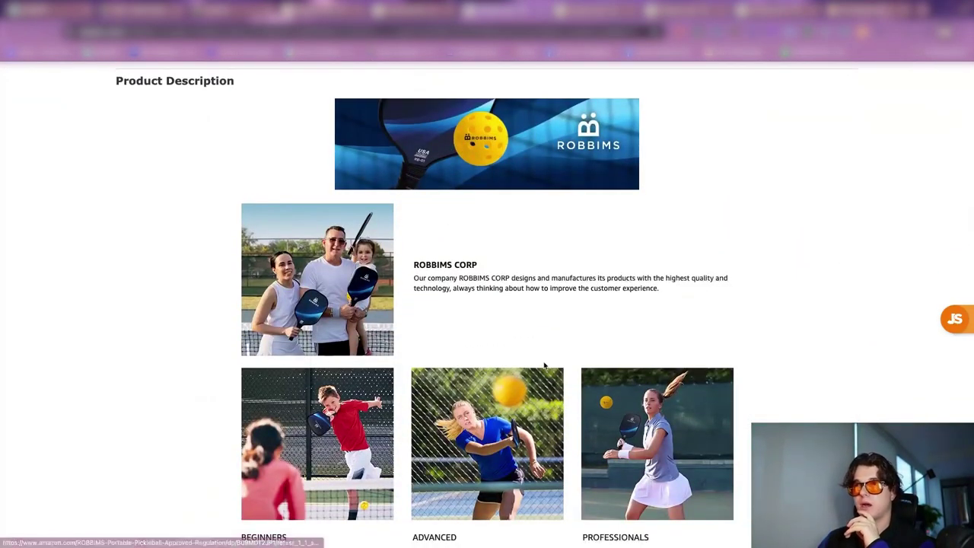
scroll(545, 366, "down", 1)
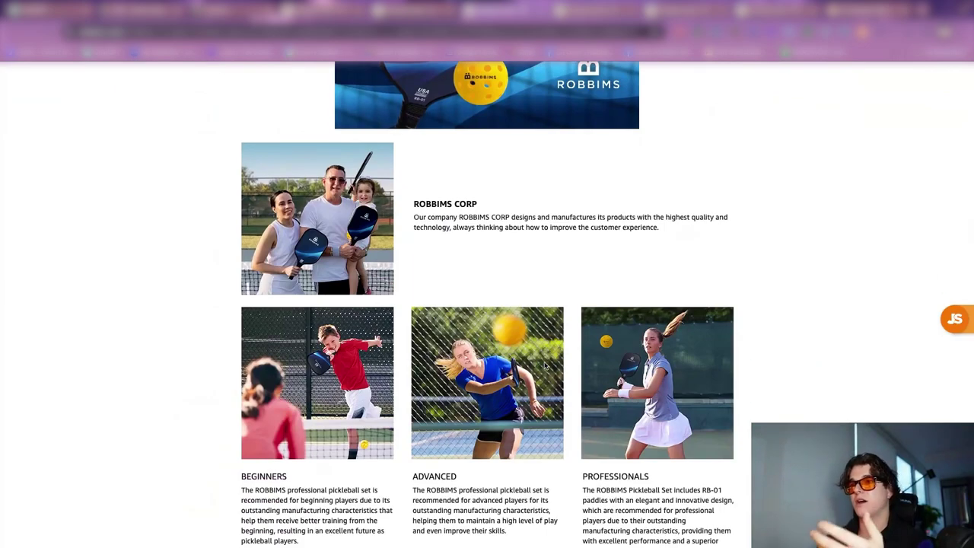
scroll(544, 366, "down", 2)
scroll(545, 366, "up", 2)
scroll(545, 367, "up", 1)
scroll(543, 361, "down", 1)
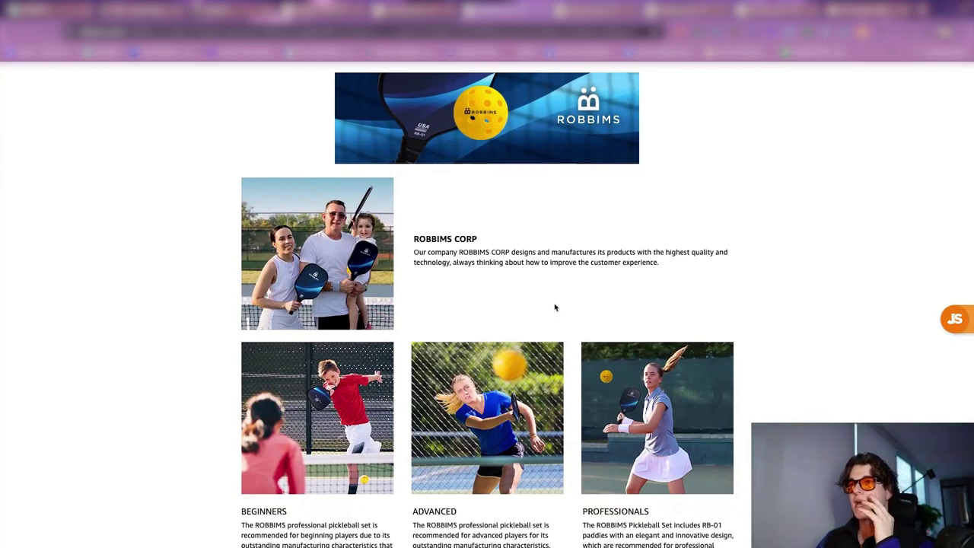
scroll(555, 307, "up", 1)
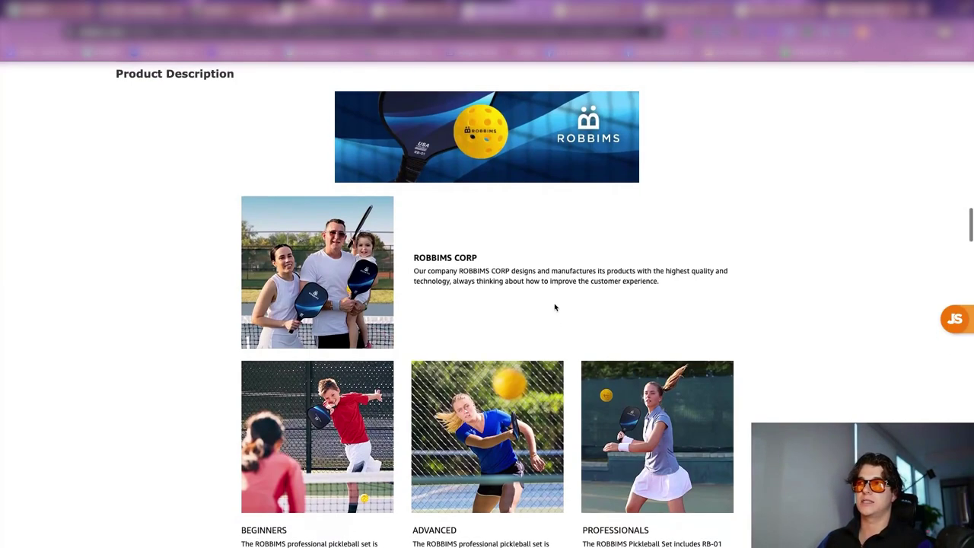
Skim the USA Pickleball approval, lifestyle and complete-set images in the ROBBIMS product description
scroll(555, 307, "down", 5)
scroll(555, 307, "down", 10)
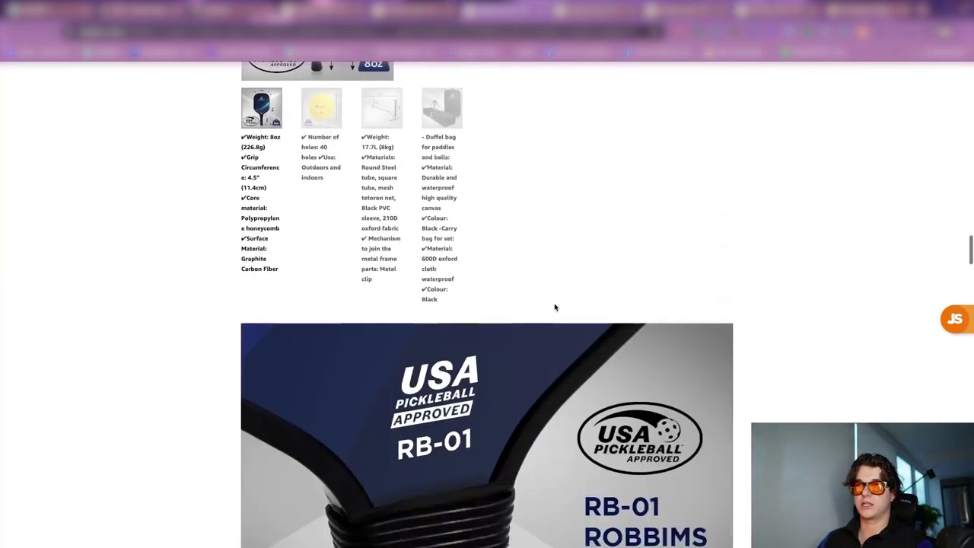
scroll(554, 308, "up", 4)
scroll(555, 307, "up", 1)
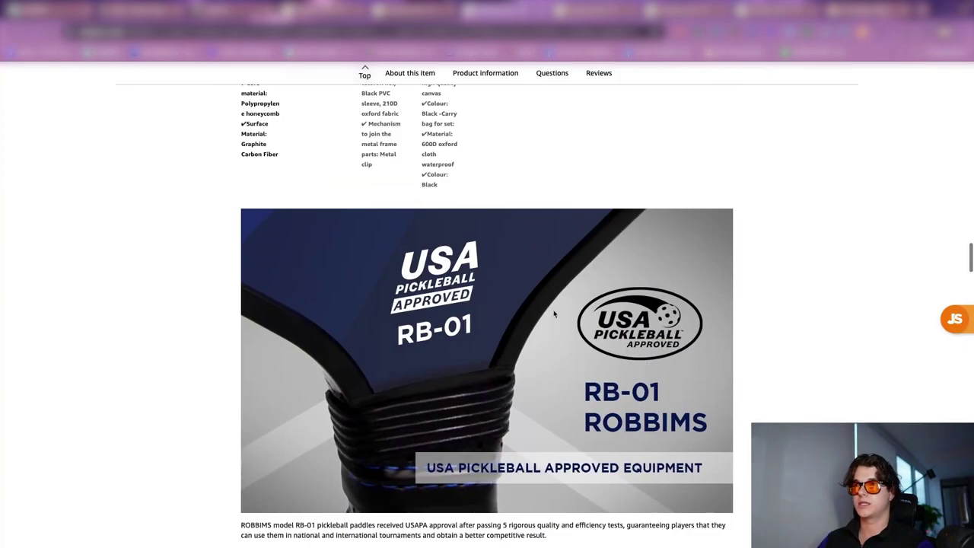
scroll(495, 343, "down", 6)
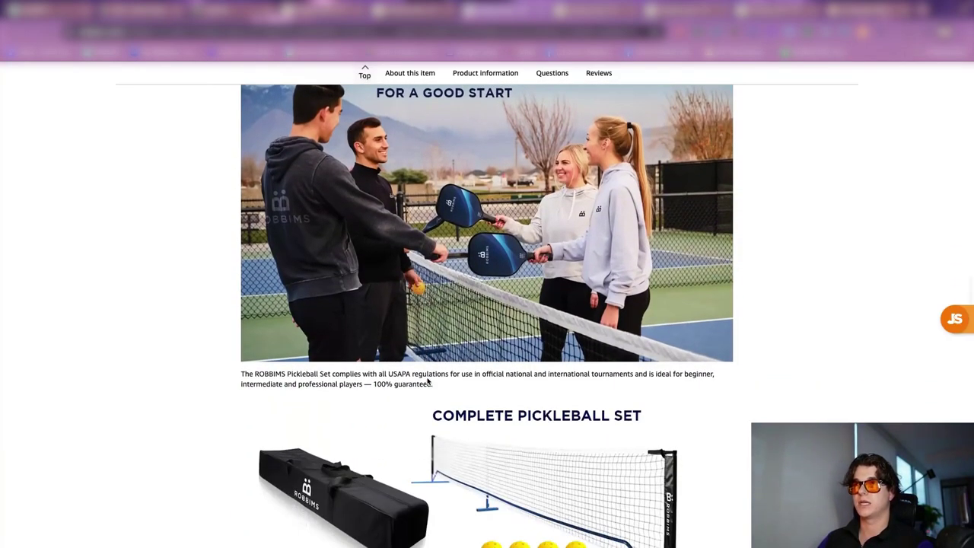
scroll(427, 382, "down", 2)
scroll(449, 335, "up", 5)
scroll(486, 401, "up", 10)
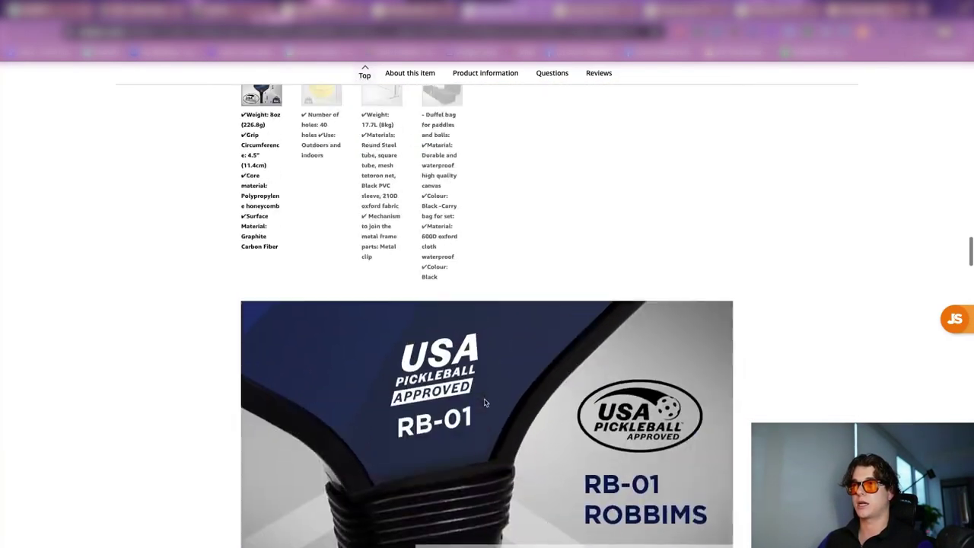
scroll(486, 401, "down", 1)
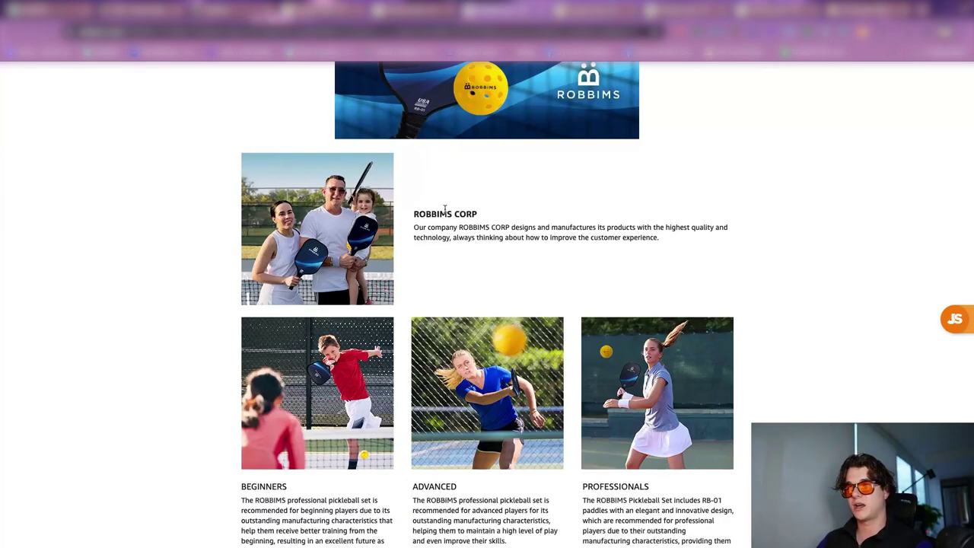
Read the ROBBIMS set's technical specifications and examine the remaining description images through the complete pickleball set graphic
scroll(533, 276, "down", 5)
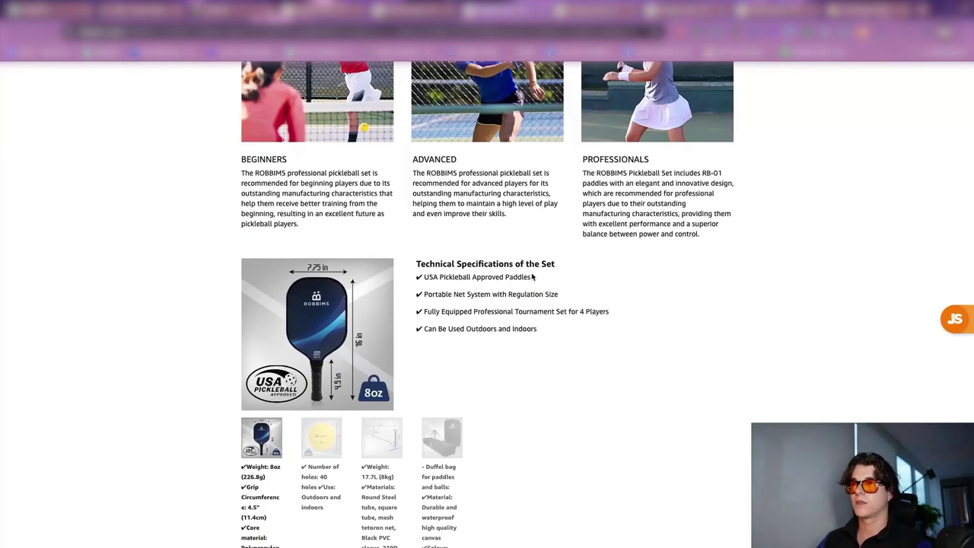
scroll(532, 277, "up", 3)
scroll(532, 277, "down", 6)
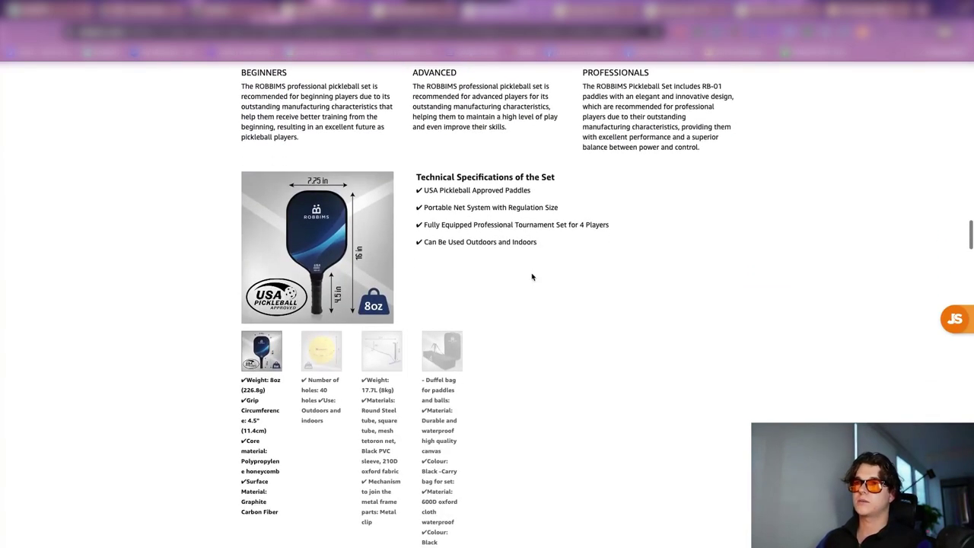
scroll(532, 275, "down", 8)
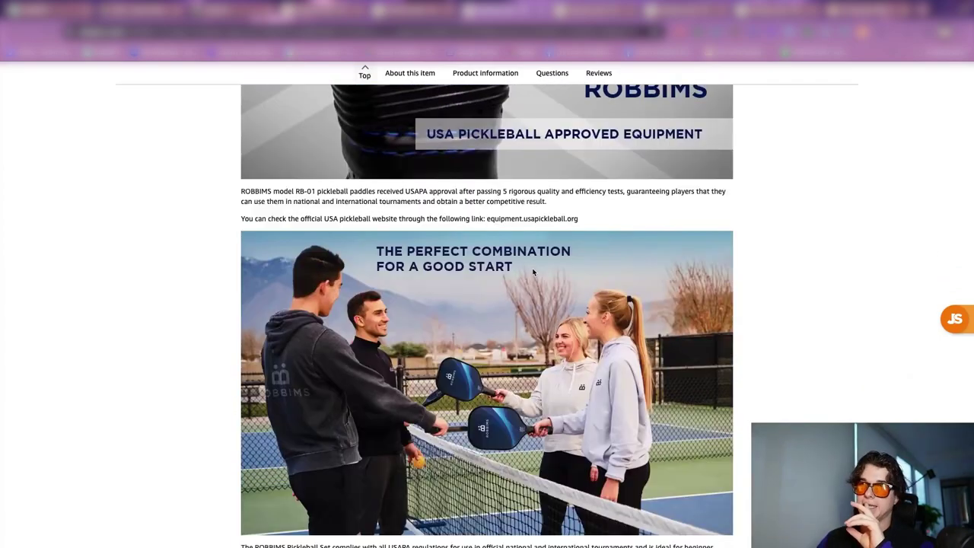
scroll(532, 272, "up", 4)
scroll(537, 305, "down", 5)
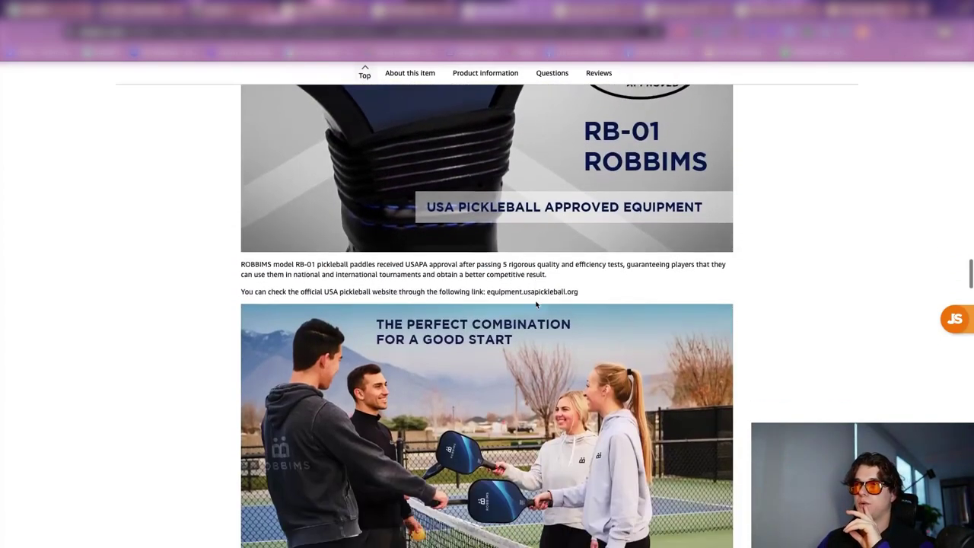
scroll(536, 305, "down", 2)
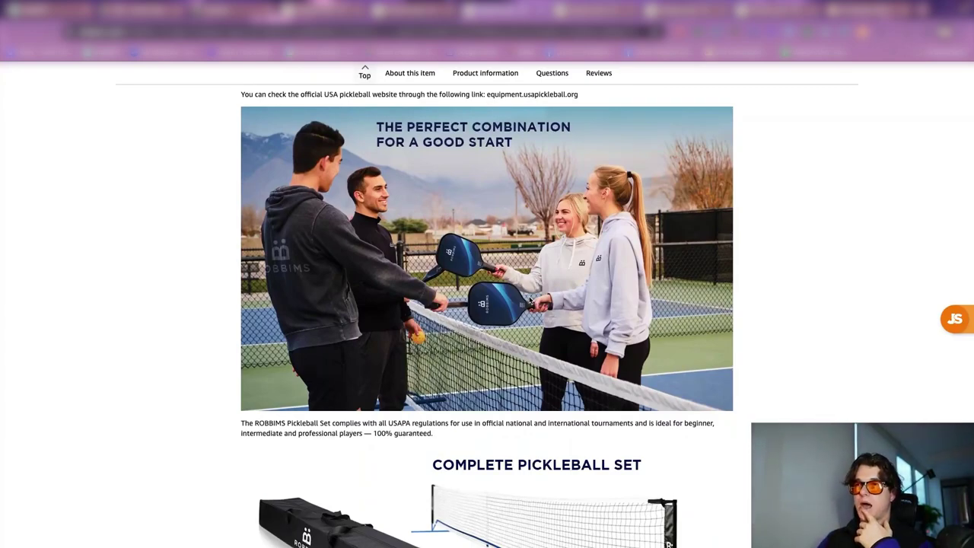
scroll(530, 302, "down", 5)
scroll(530, 302, "up", 1)
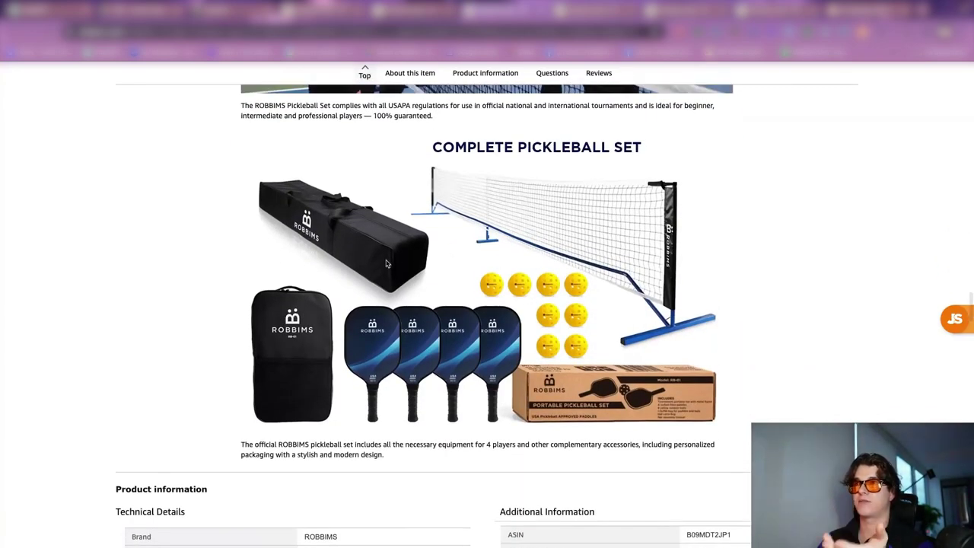
Switch to the Hoverphenix pickleball set listing and inspect its main product image in the zoomed view
scroll(500, 192, "up", 10)
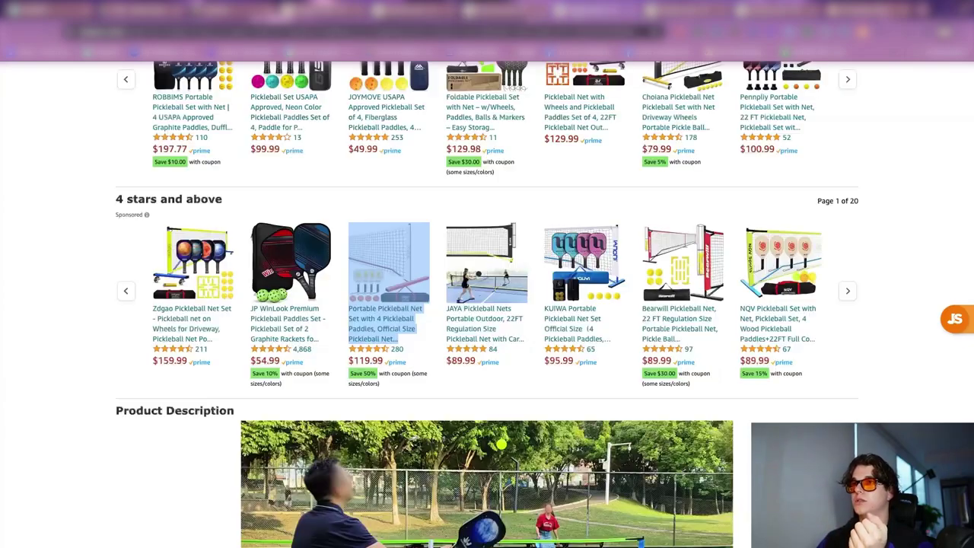
scroll(495, 308, "down", 1)
scroll(496, 308, "up", 15)
scroll(426, 251, "down", 1)
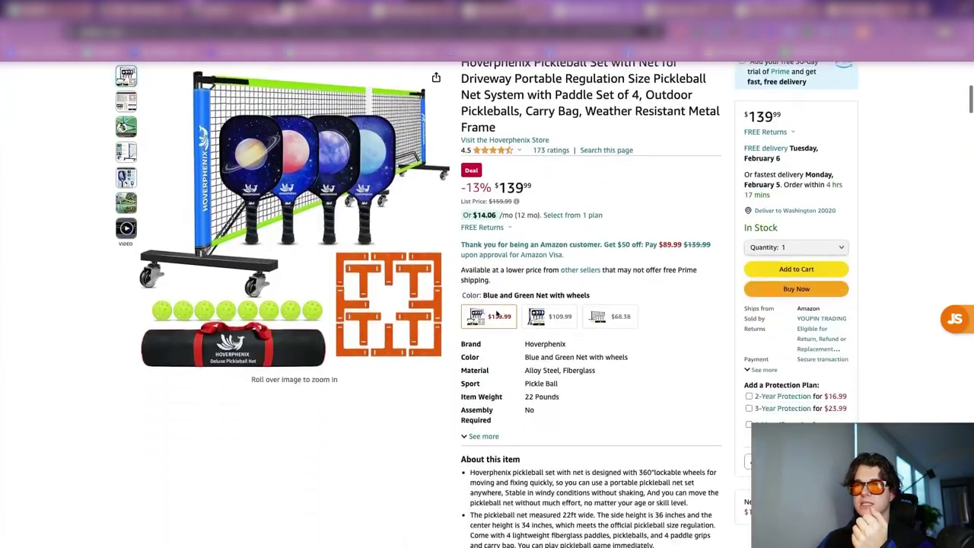
mouse_move(395, 194)
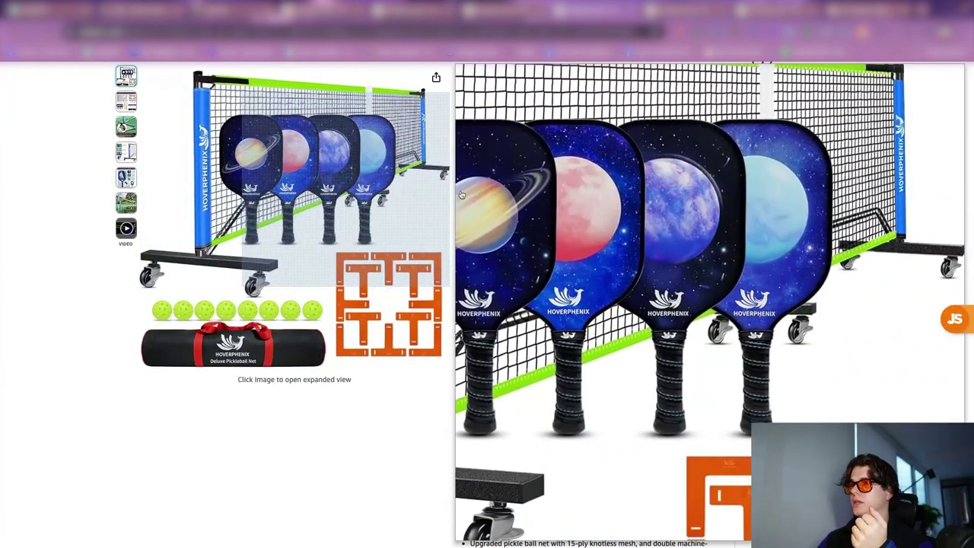
scroll(579, 305, "down", 15)
scroll(578, 305, "down", 5)
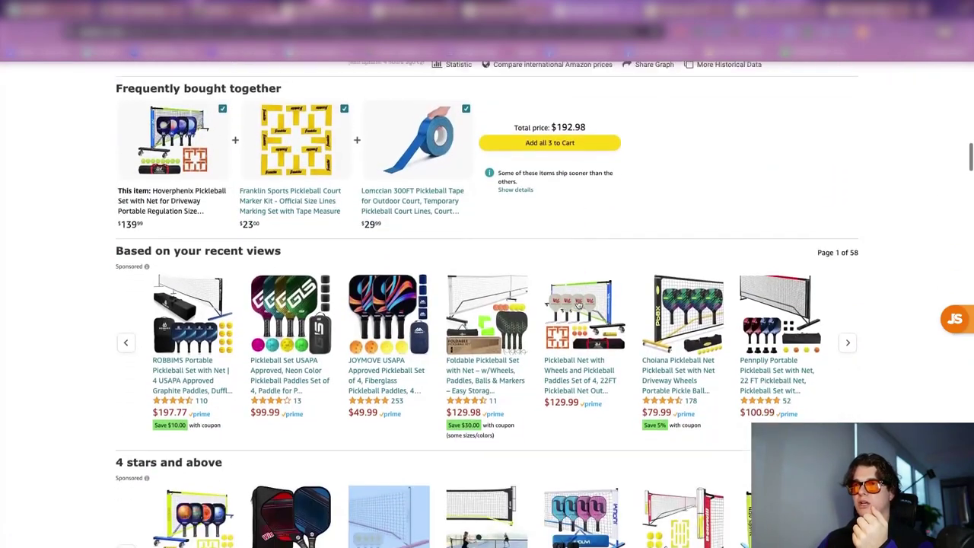
Examine the Hoverphenix description graphics covering the lockable wheels, fiberglass paddles, net assembly and temporary court lines
scroll(578, 304, "down", 1)
scroll(579, 297, "down", 3)
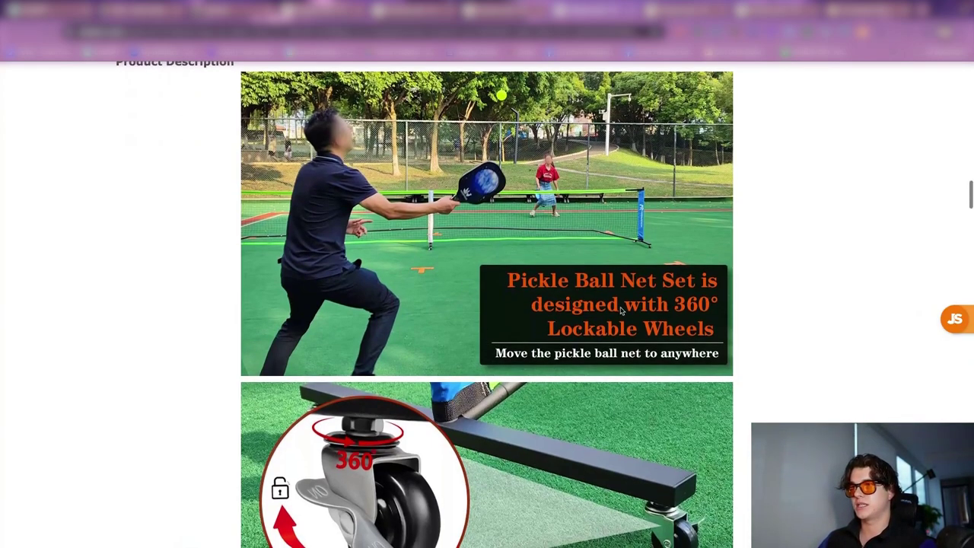
scroll(694, 378, "down", 6)
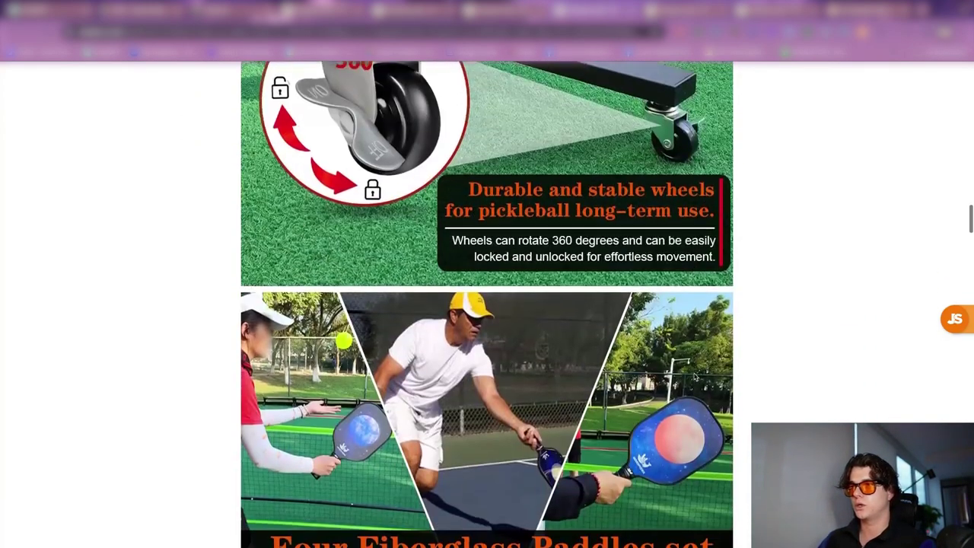
scroll(694, 376, "down", 3)
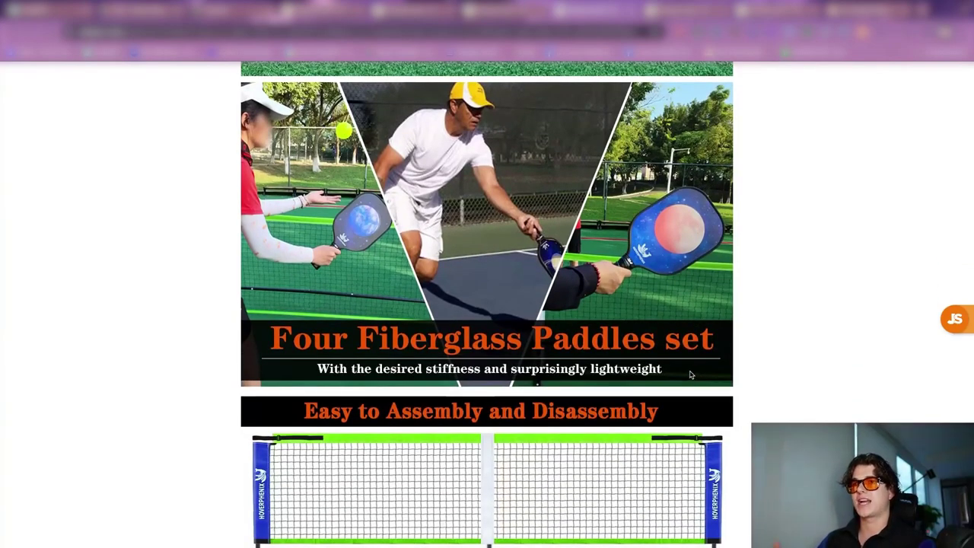
scroll(548, 413, "down", 4)
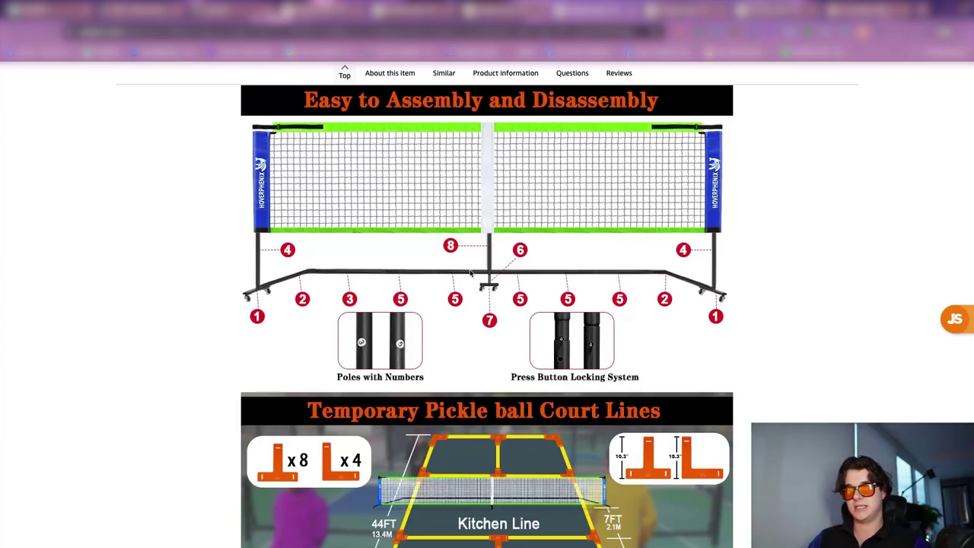
scroll(470, 272, "down", 3)
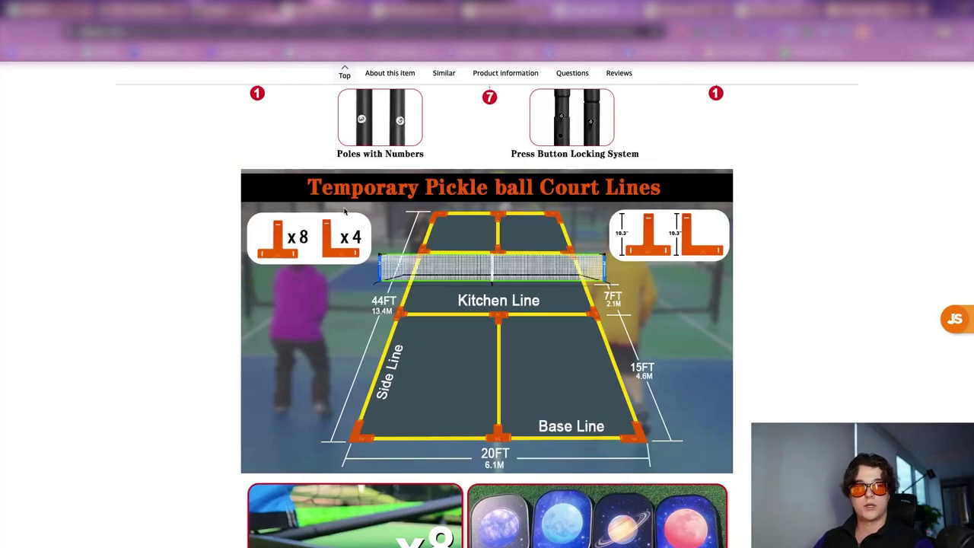
Study the Hoverphenix description images of the included balls and court markers and of indoor and outdoor play
scroll(344, 211, "down", 4)
scroll(456, 251, "up", 3)
scroll(535, 273, "down", 3)
scroll(535, 272, "down", 4)
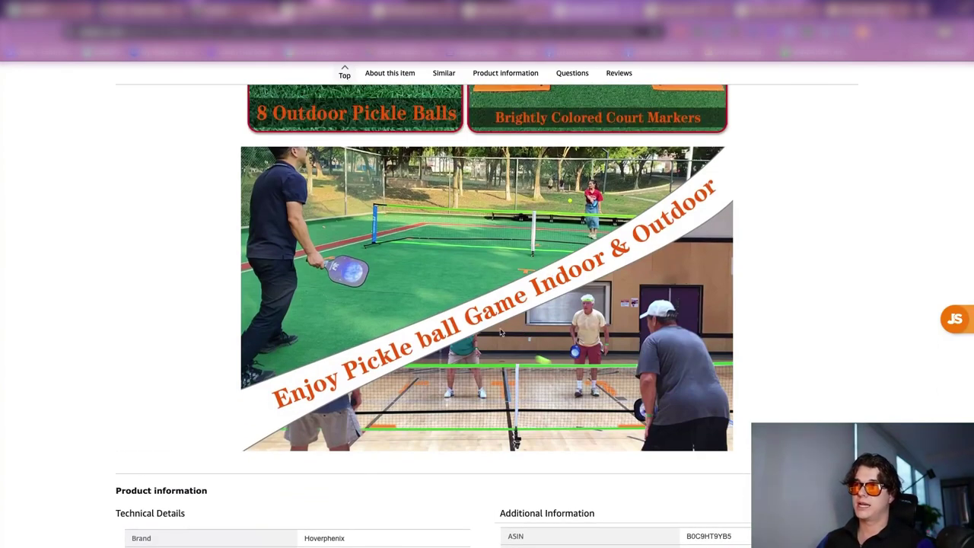
scroll(471, 289, "up", 1)
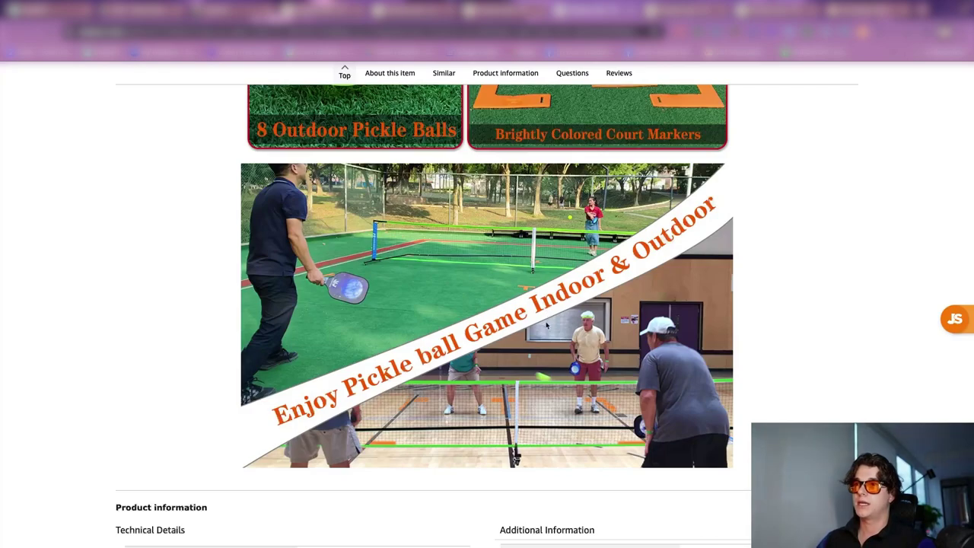
scroll(542, 326, "up", 1)
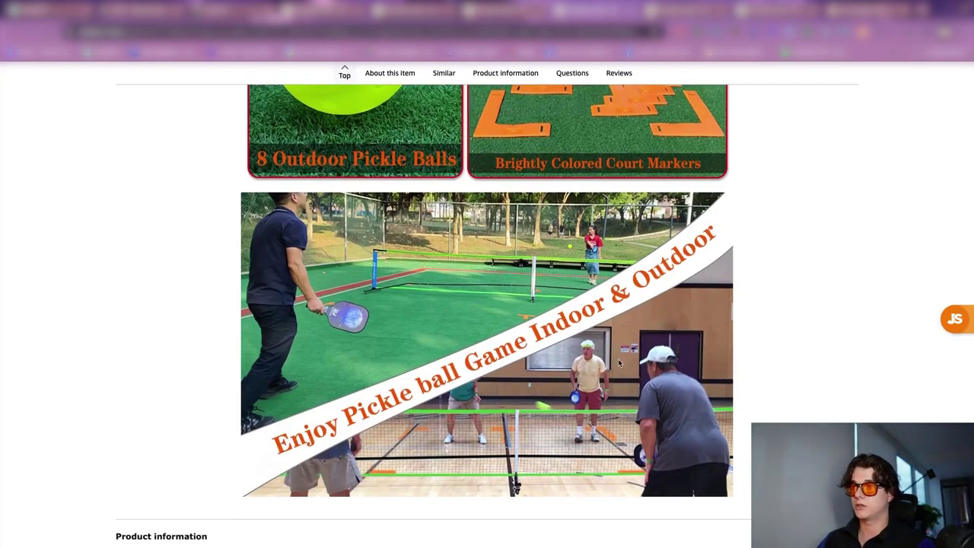
scroll(613, 358, "down", 2)
scroll(607, 354, "up", 1)
scroll(603, 352, "up", 8)
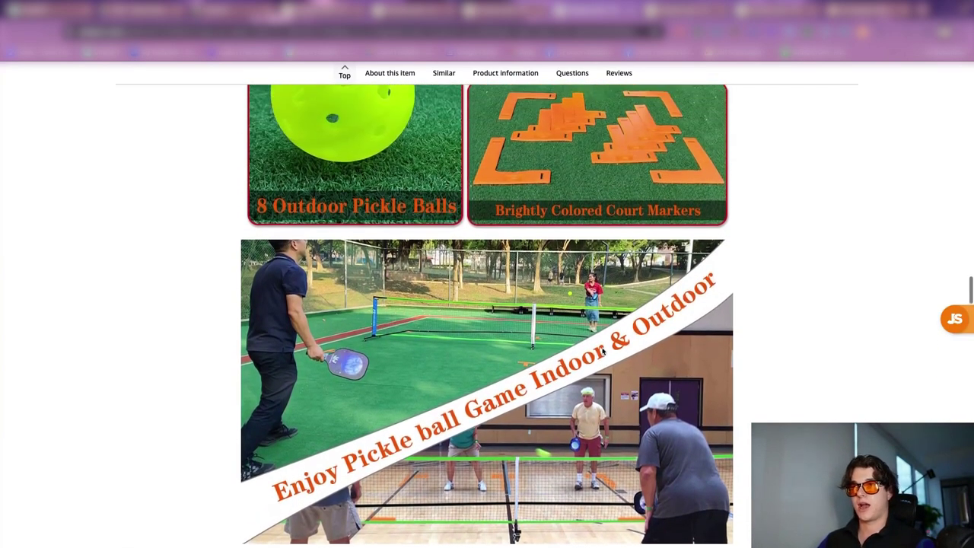
scroll(603, 351, "up", 20)
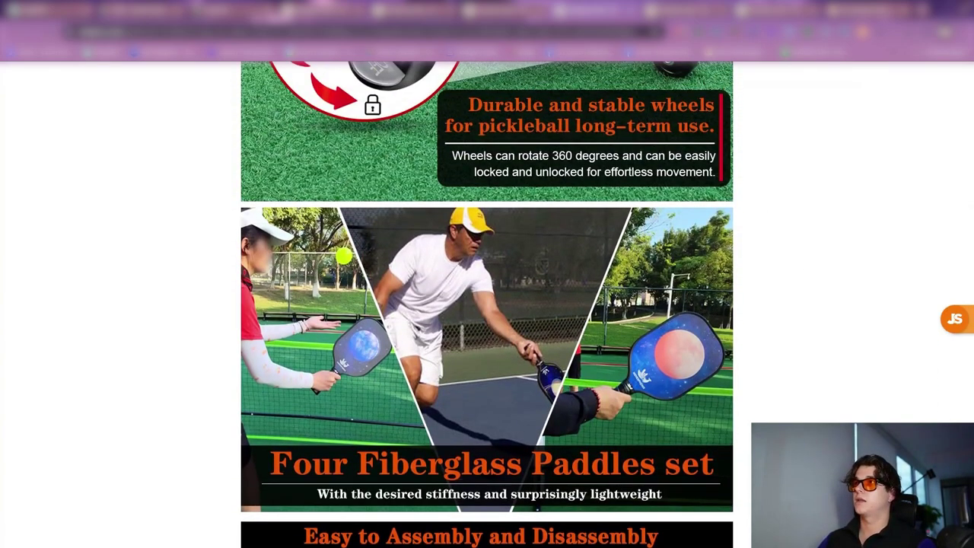
Switch to the SGSPORT pickleball set listing, highlight its Portable Pickleball Net Outdoor text, and review the description images down to the set contents
scroll(578, 341, "up", 10)
scroll(568, 367, "down", 1)
scroll(568, 367, "down", 1)
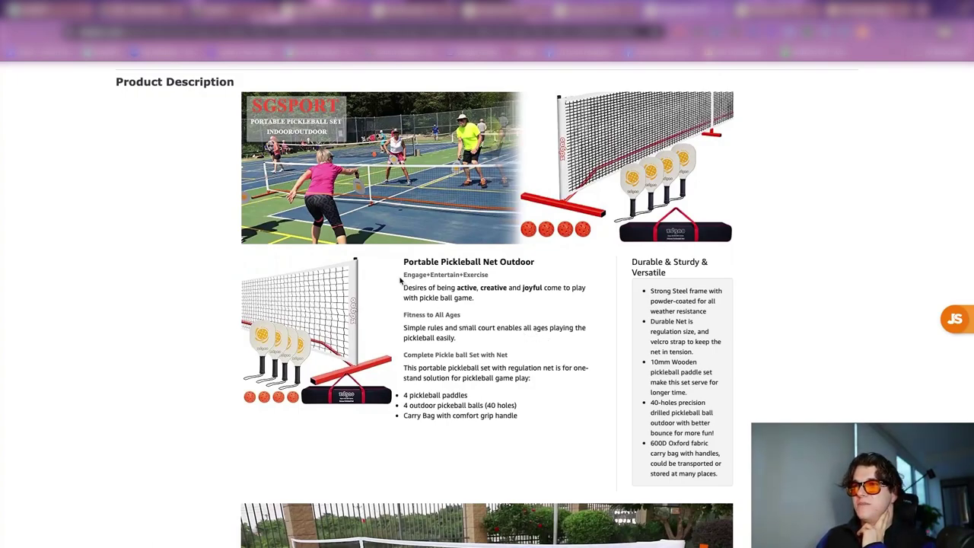
left_click_drag(404, 261, 542, 420)
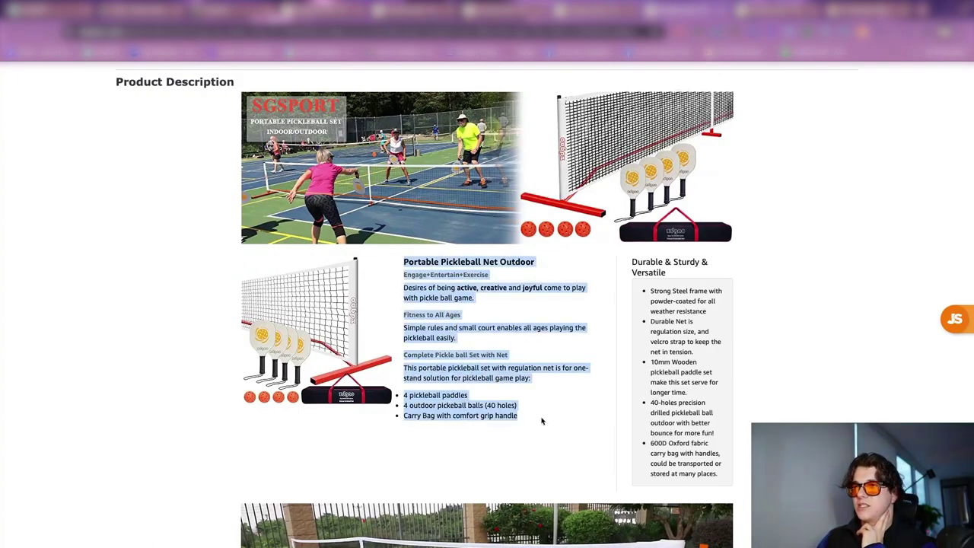
scroll(544, 430, "down", 5)
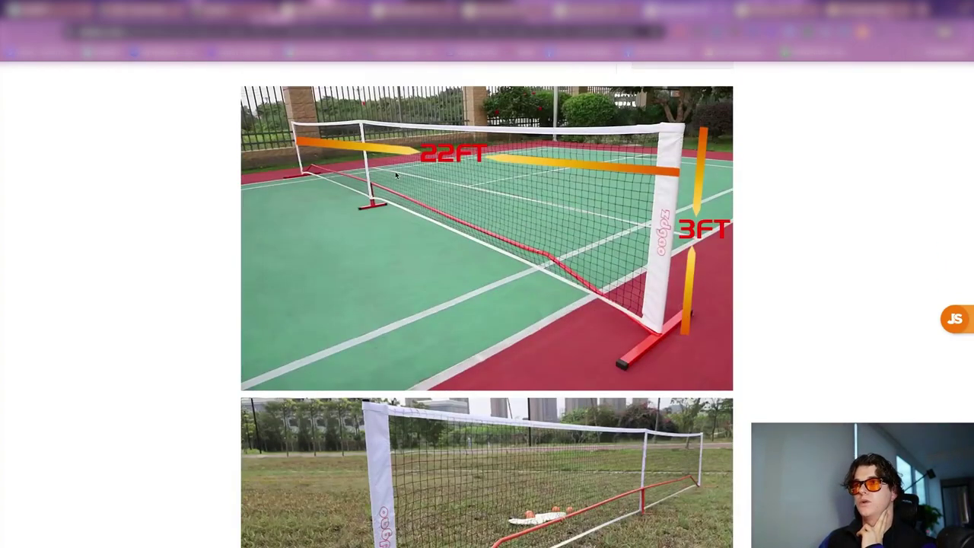
scroll(500, 413, "down", 3)
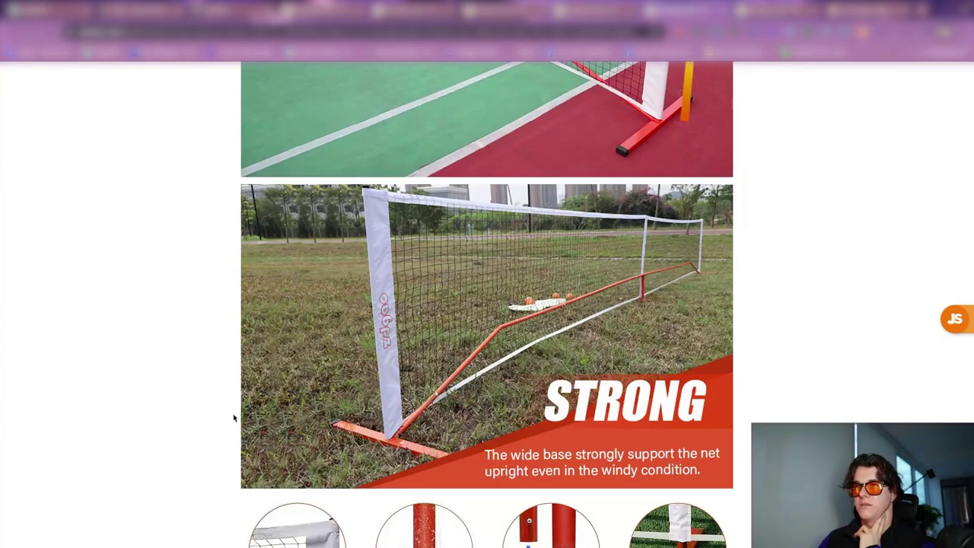
scroll(387, 419, "down", 7)
scroll(414, 440, "down", 5)
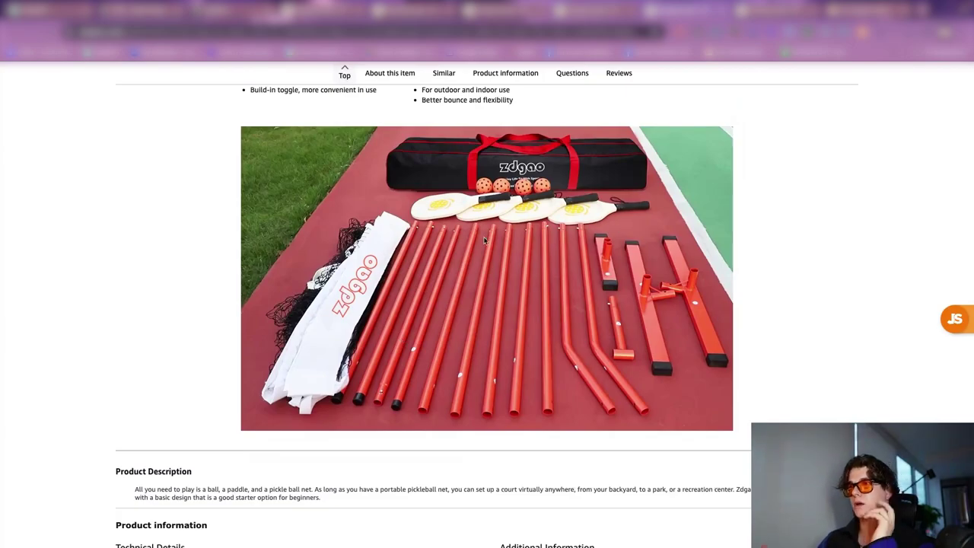
Switch to Amazon Seller Central, open the A+ Content Manager and start creating new A+ content
scroll(484, 240, "up", 18)
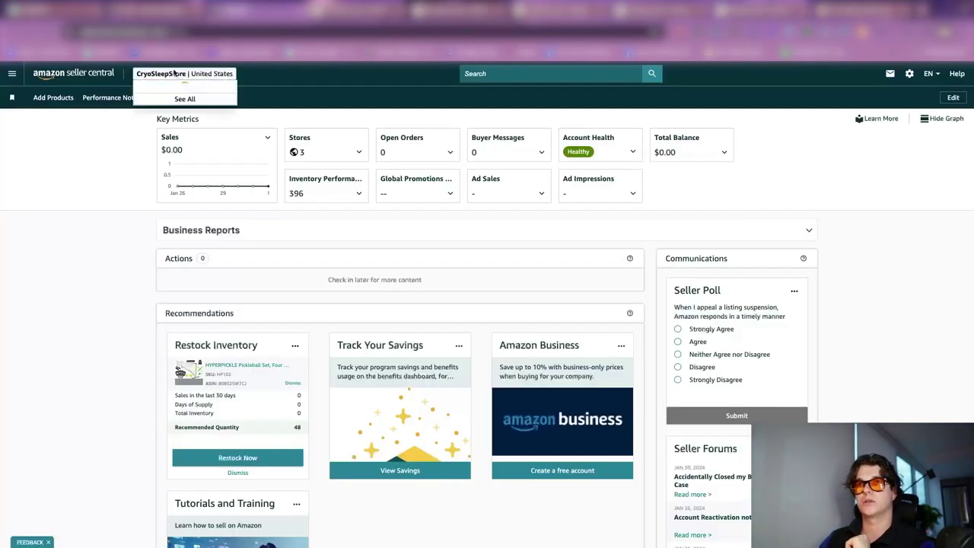
left_click(11, 74)
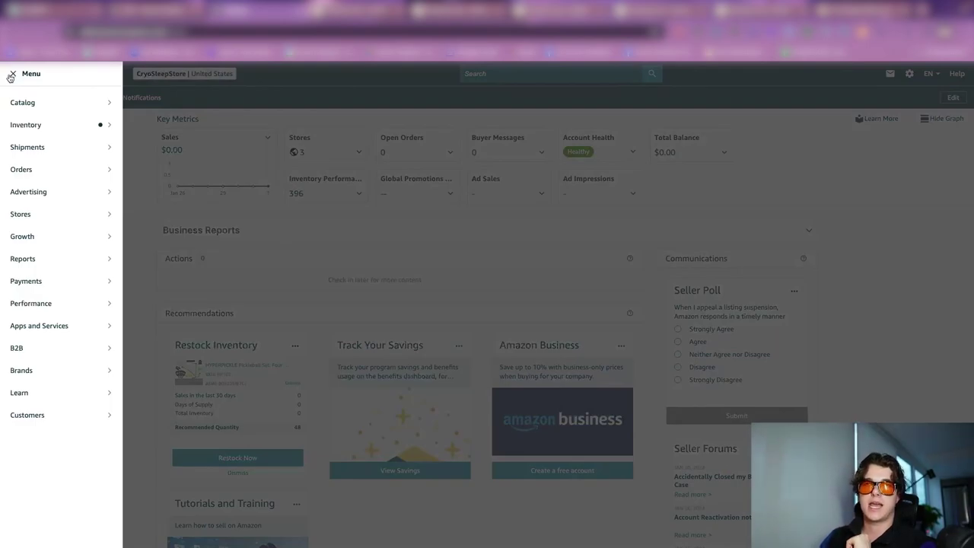
mouse_move(78, 196)
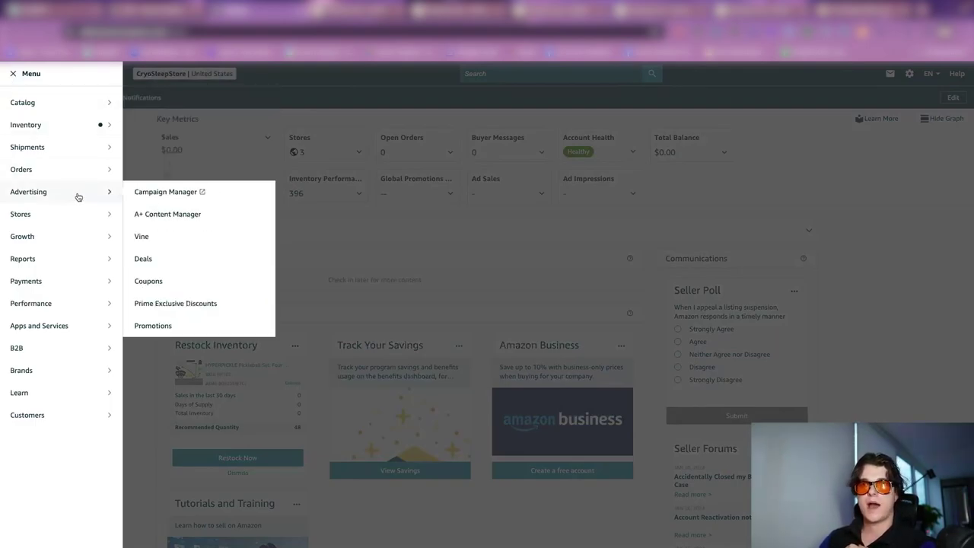
left_click(195, 216)
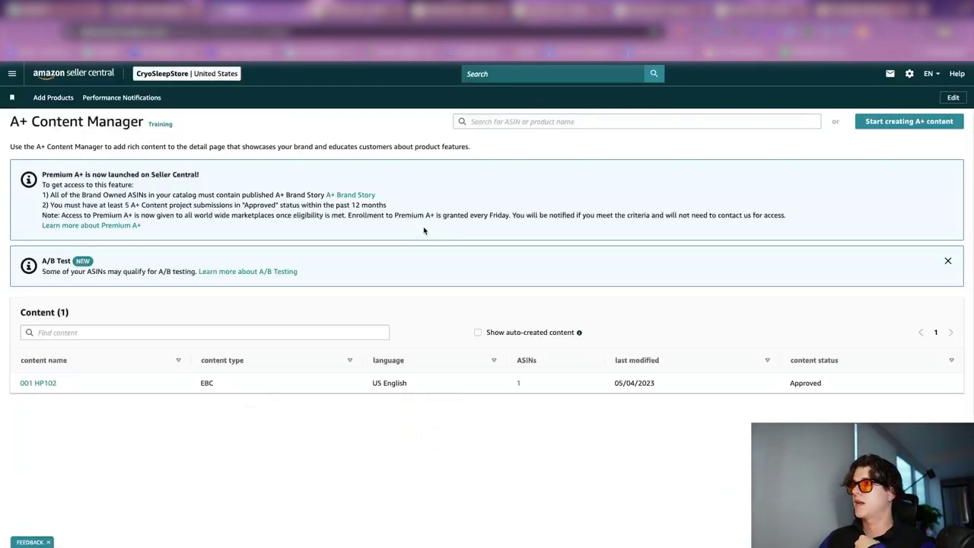
left_click(910, 122)
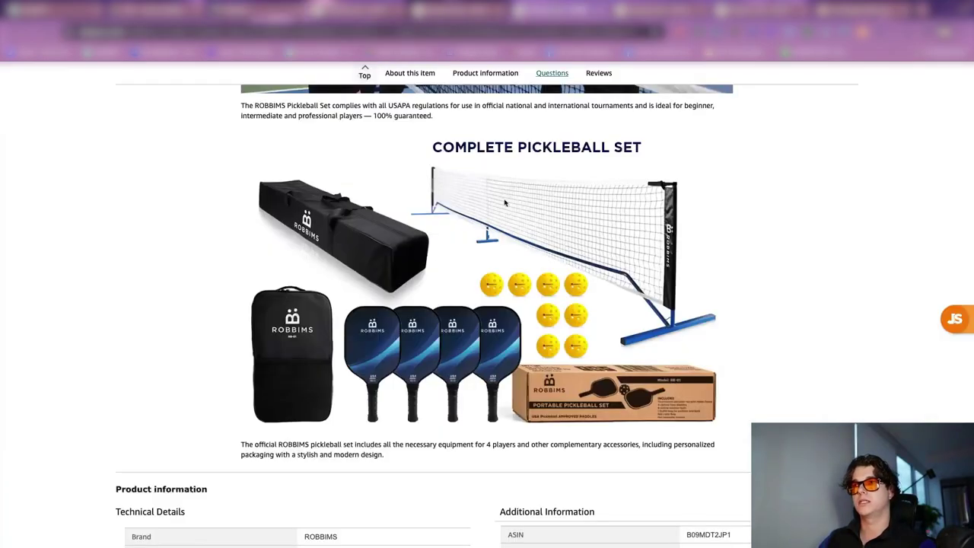
Check the start of the ROBBIMS product description, return to Seller Central and create a Basic A+ content named 002HP001
scroll(518, 228, "up", 10)
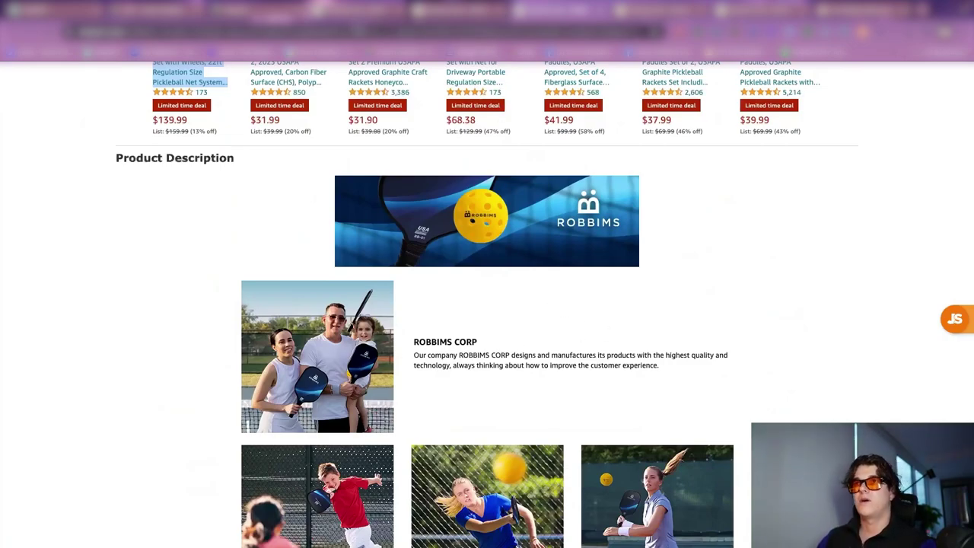
left_click(228, 10)
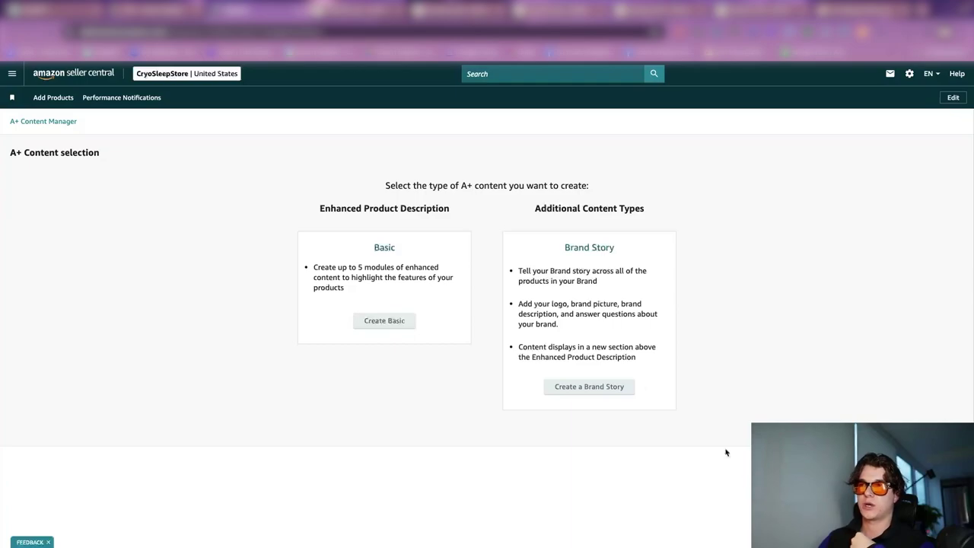
left_click(384, 320)
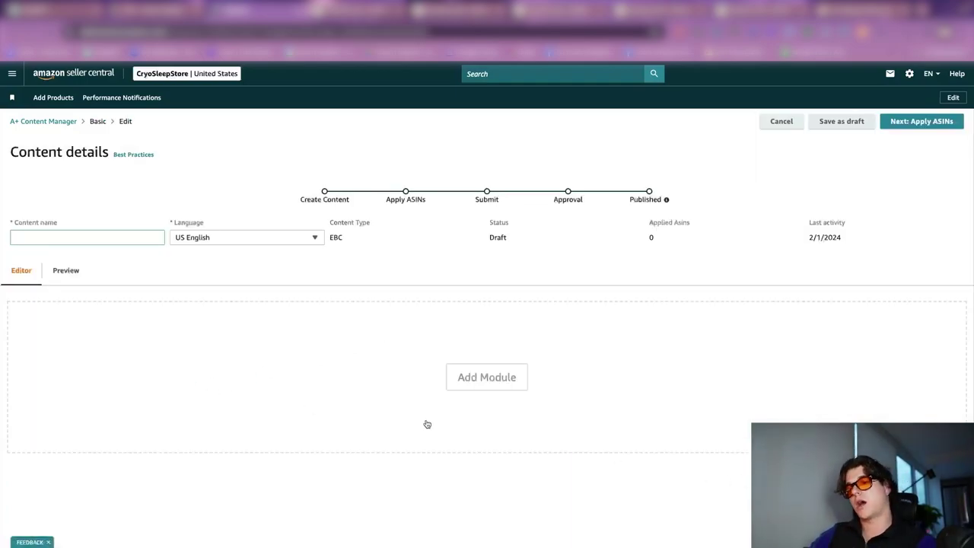
type("002HP001")
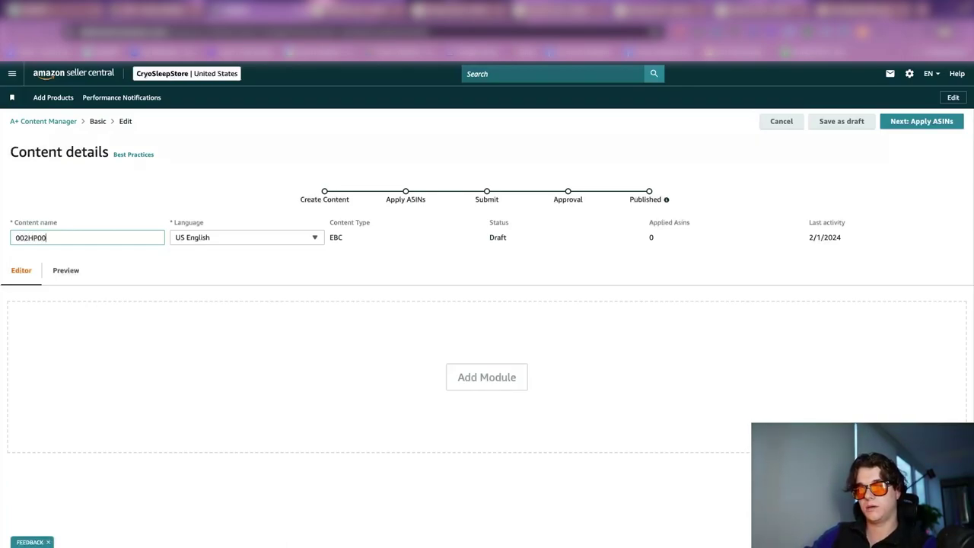
Open the module gallery for the new A+ content and examine the available standard image, text and comparison layouts
left_click(217, 320)
scroll(494, 376, "down", 5)
scroll(493, 376, "down", 5)
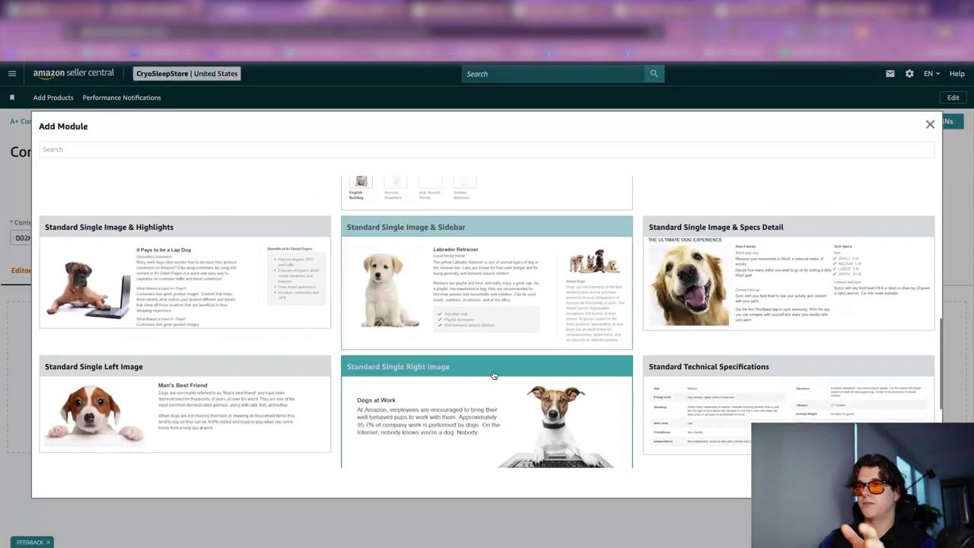
scroll(493, 374, "down", 3)
scroll(493, 374, "up", 10)
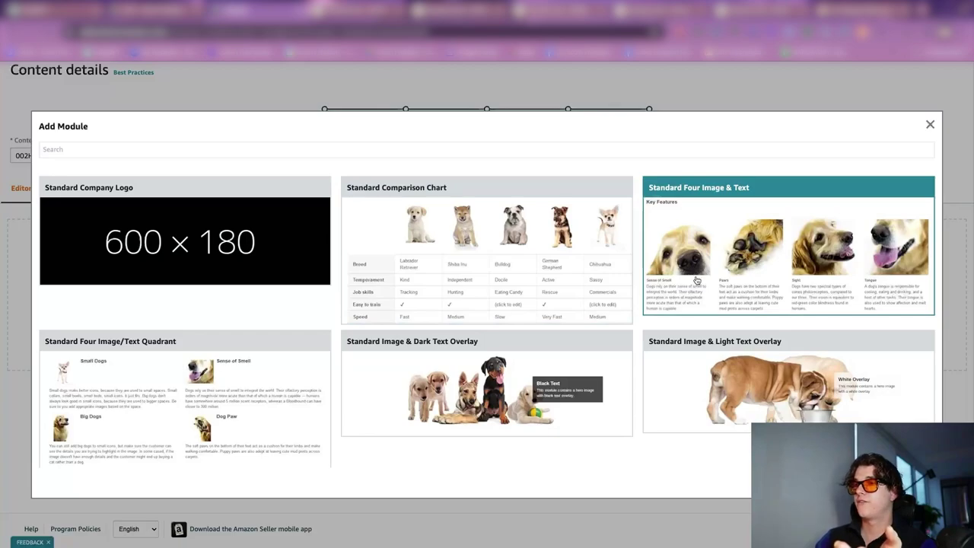
scroll(697, 280, "down", 1)
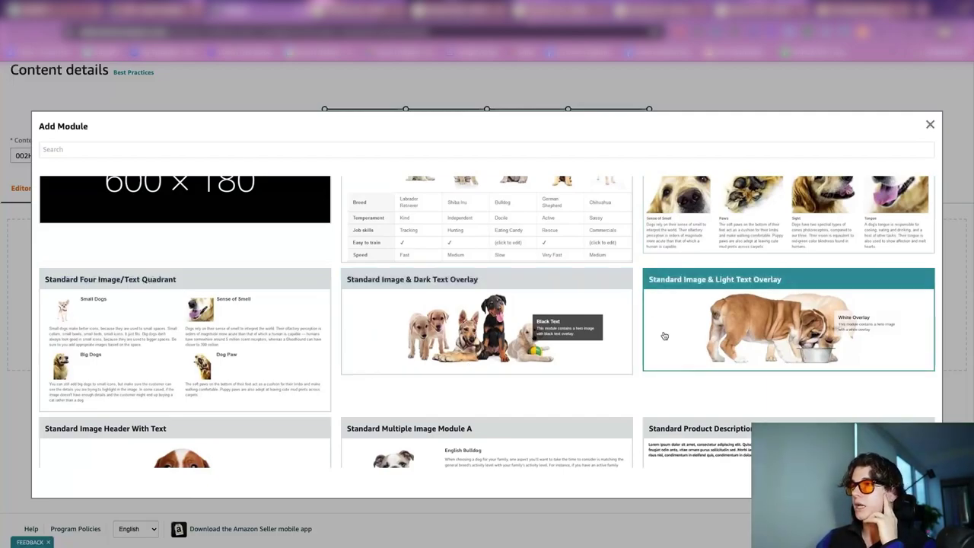
scroll(693, 369, "down", 1)
scroll(693, 368, "down", 2)
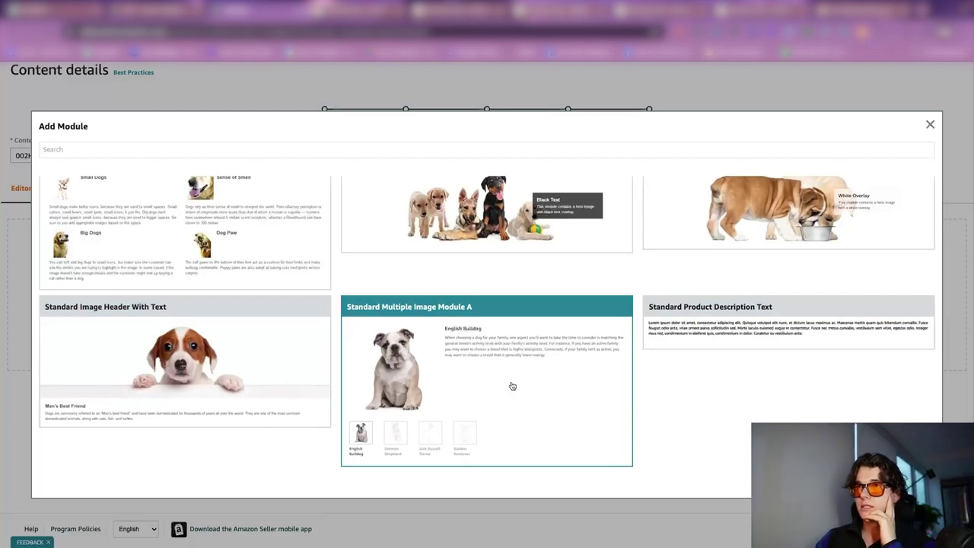
scroll(615, 316, "down", 5)
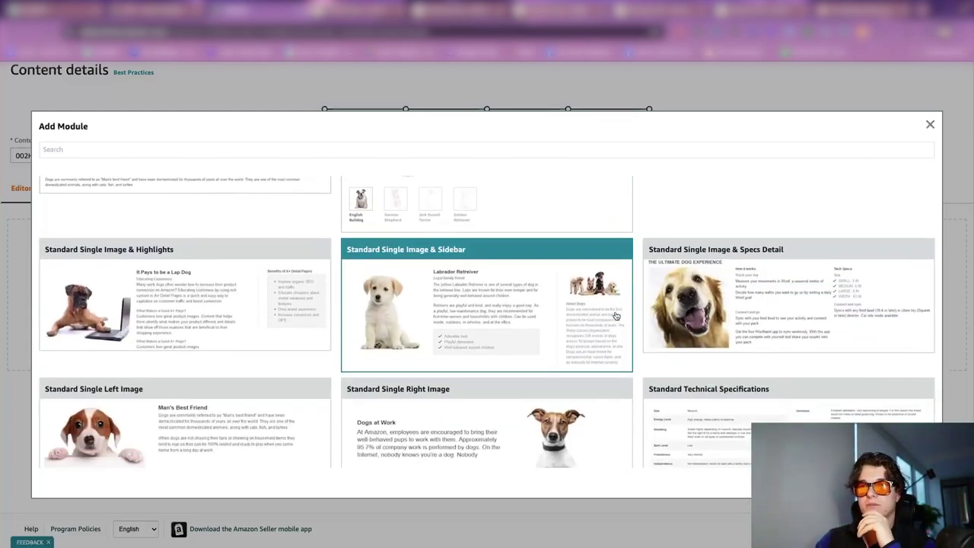
scroll(615, 316, "down", 4)
scroll(616, 315, "up", 2)
scroll(615, 316, "up", 8)
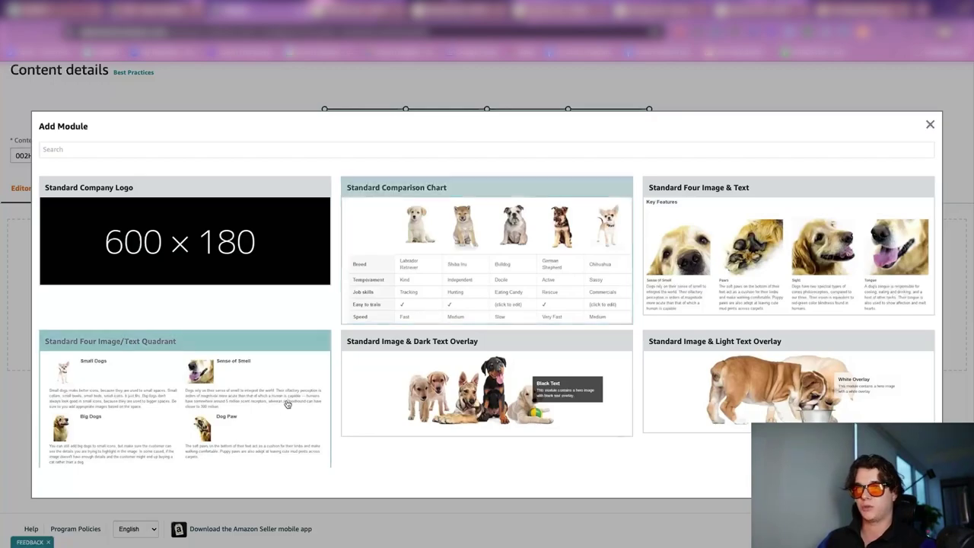
Add a Standard Image Header With Text module to the content
scroll(208, 427, "down", 1)
scroll(207, 426, "down", 2)
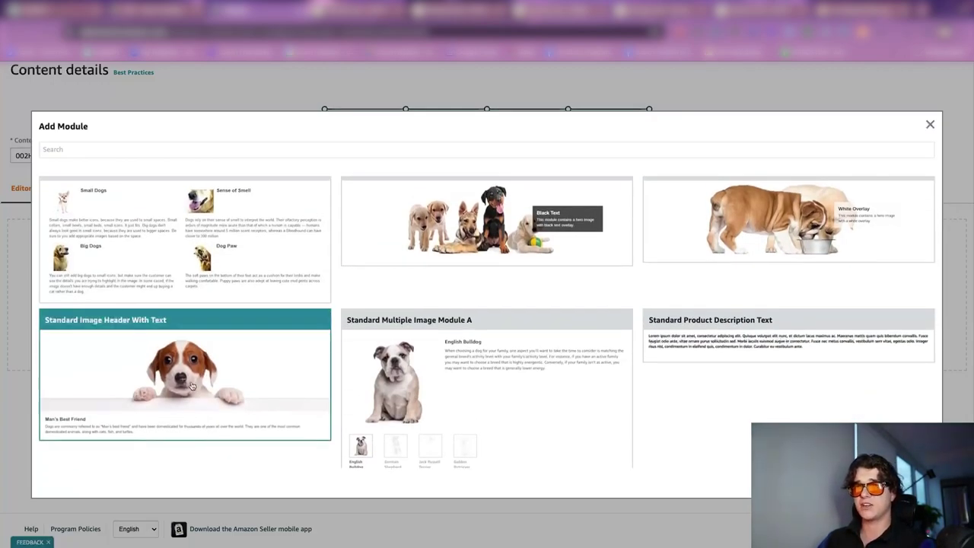
scroll(191, 386, "down", 3)
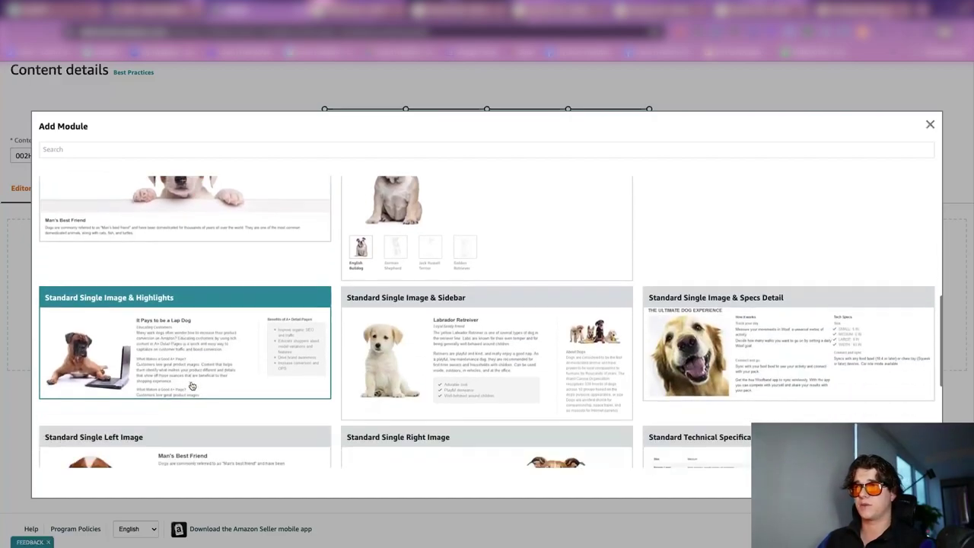
scroll(281, 433, "down", 3)
scroll(281, 434, "up", 5)
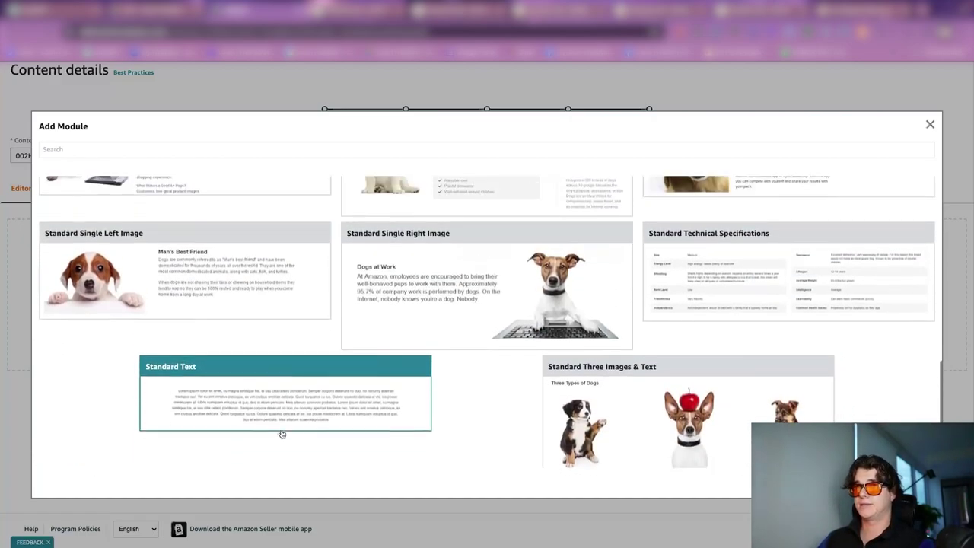
left_click(237, 256)
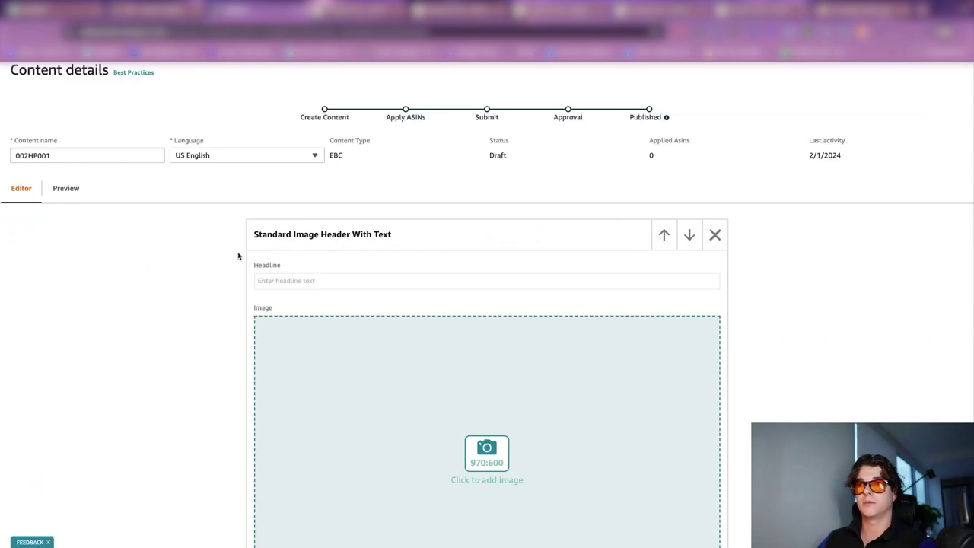
Compare the module's layout with the ROBBIMS description, highlighting its sentence about checking the official USA pickleball website
scroll(419, 326, "down", 2)
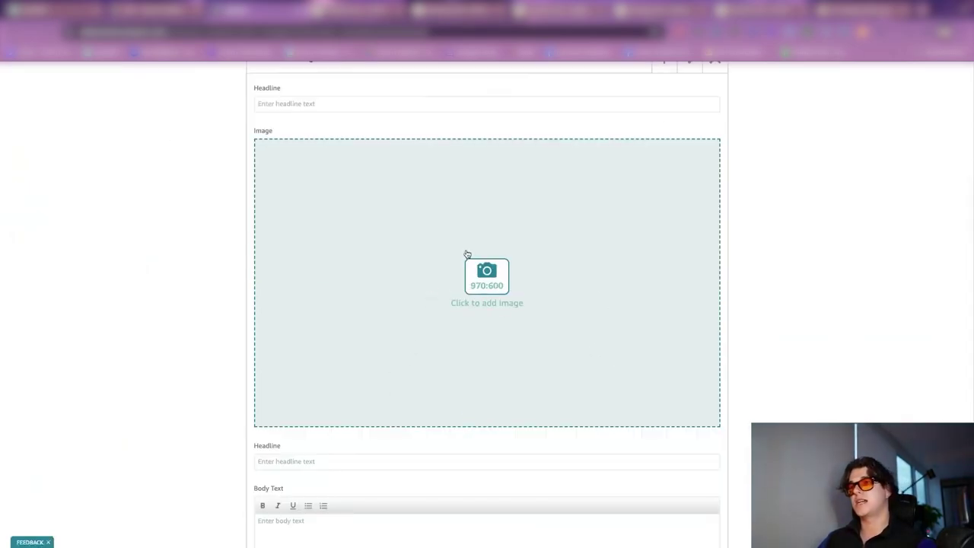
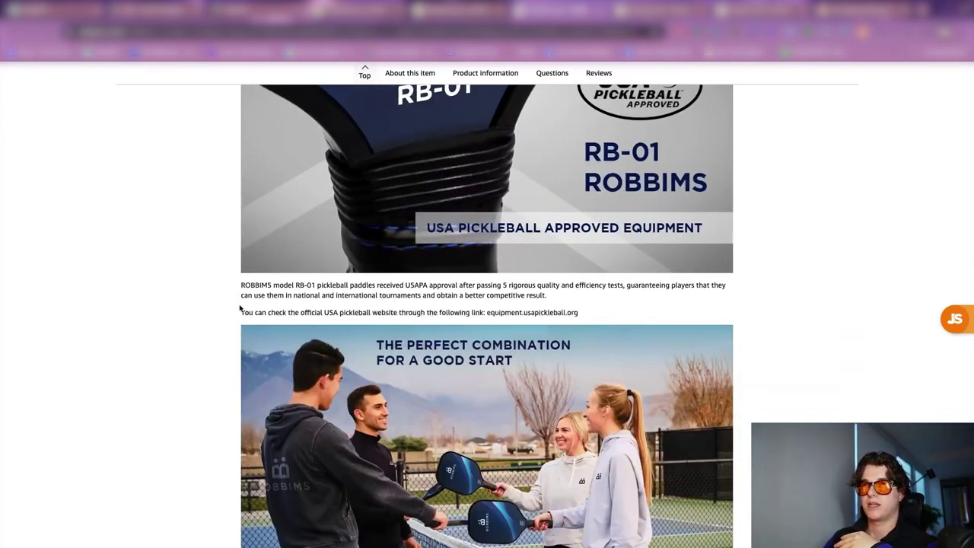
left_click_drag(239, 315, 649, 315)
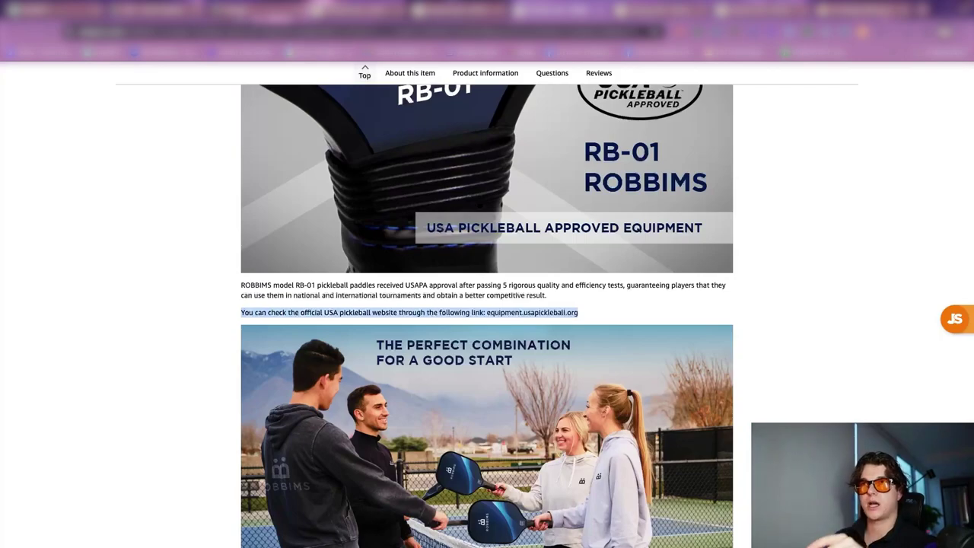
left_click(250, 29)
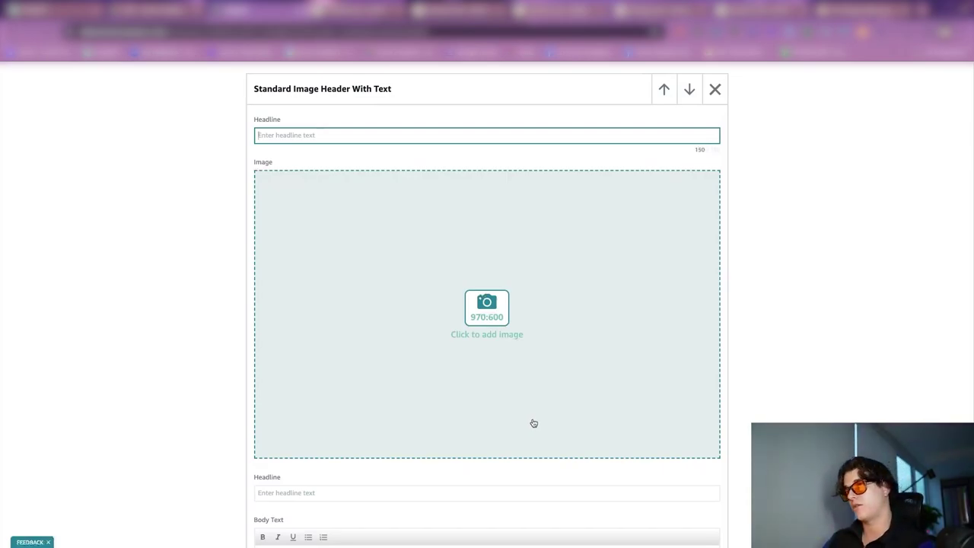
Upload the HyperPickle pickleball set image to the header module with the image keywords "Pickleball complete set pickleball paddles and net"
left_click(485, 303)
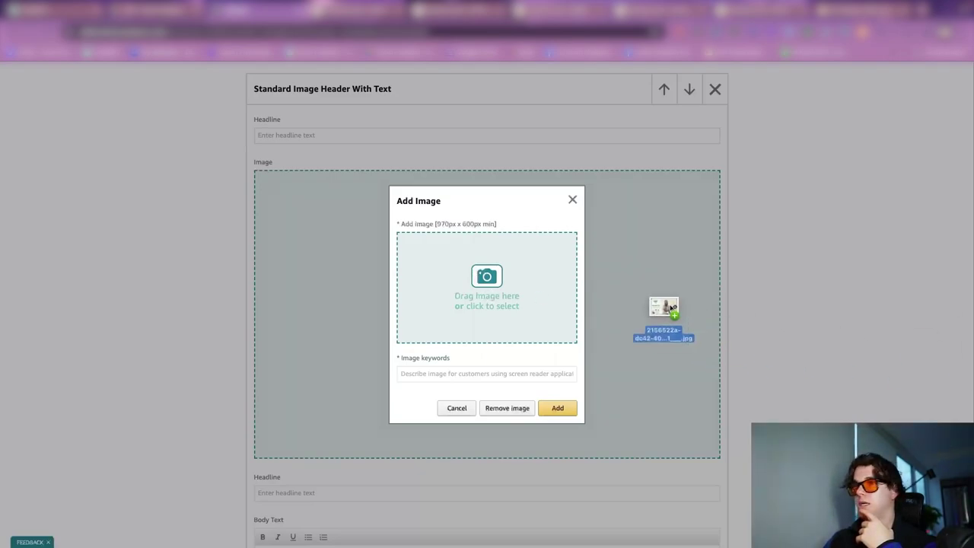
left_click_drag(663, 311, 477, 281)
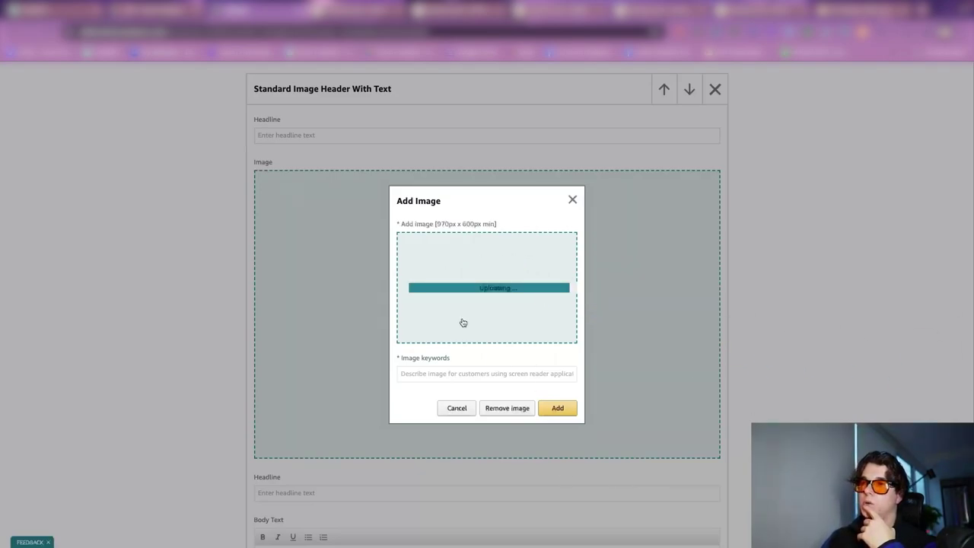
left_click(442, 374)
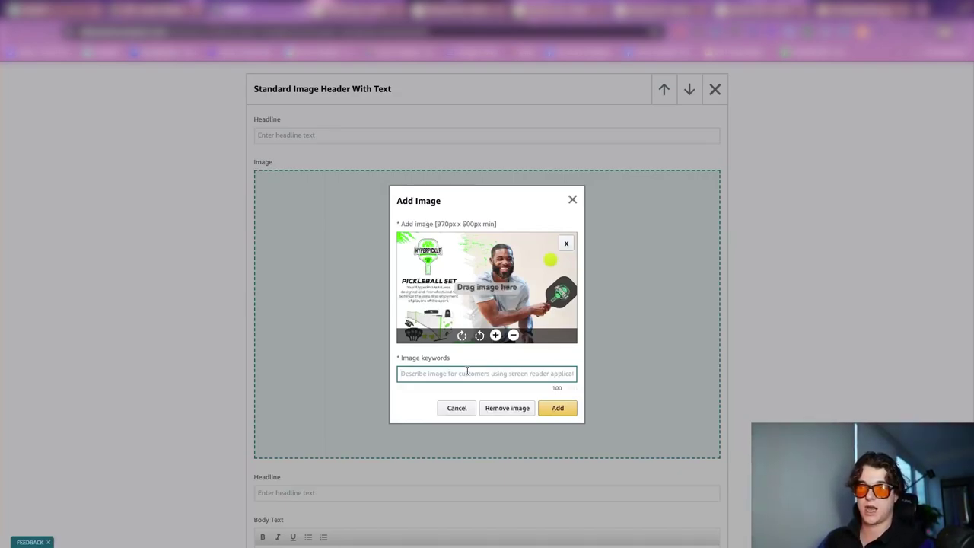
type("Pi")
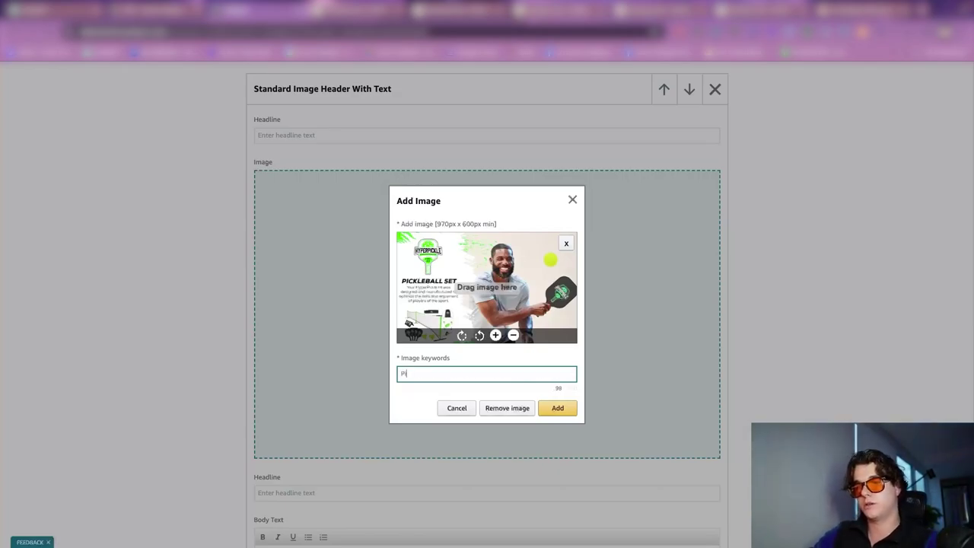
type("ckleball ")
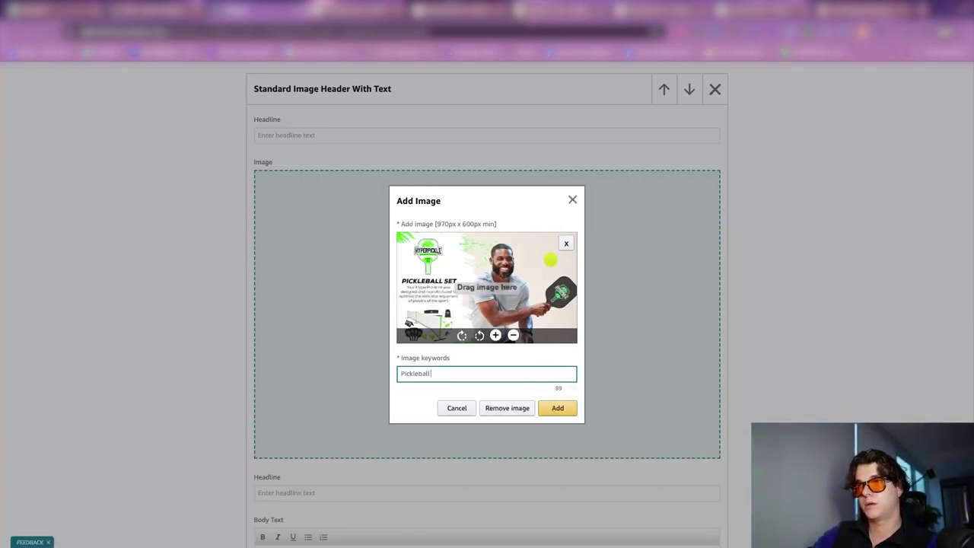
type("complete set pickle")
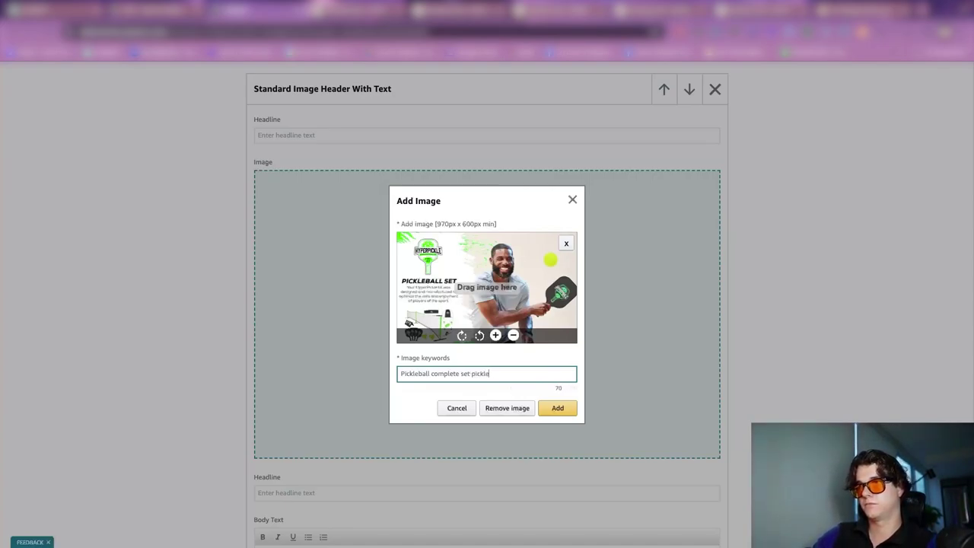
type("ball paddles and net")
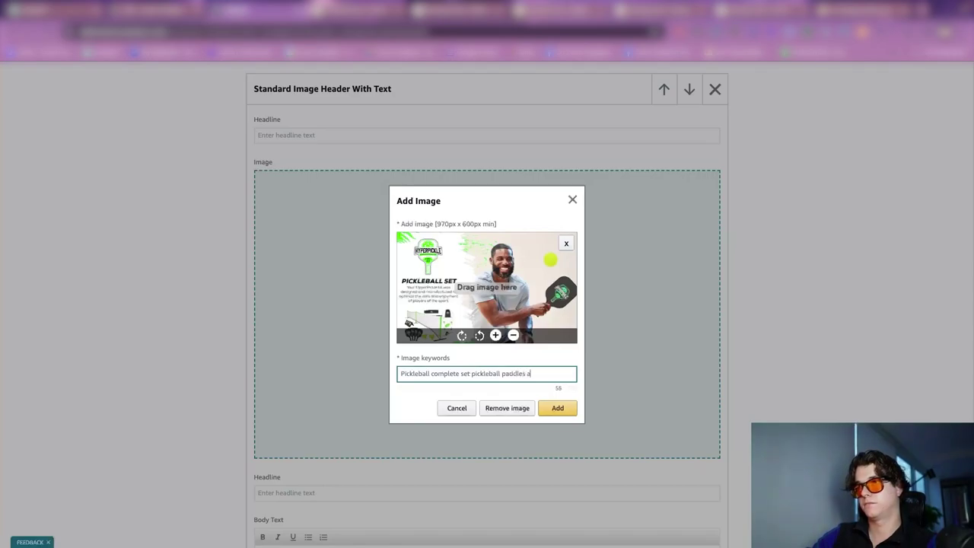
left_click(569, 410)
scroll(550, 474, "down", 1)
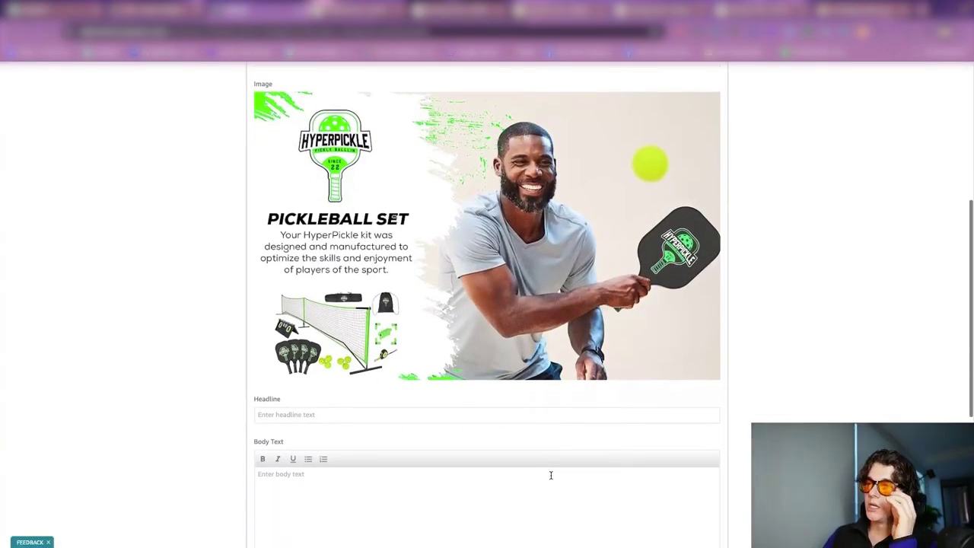
Start on the module's Body Text and consult the ROBBIMS listing, highlighting its paragraph on USAPA approval of the RB-01 paddles
scroll(404, 440, "down", 3)
left_click(322, 289)
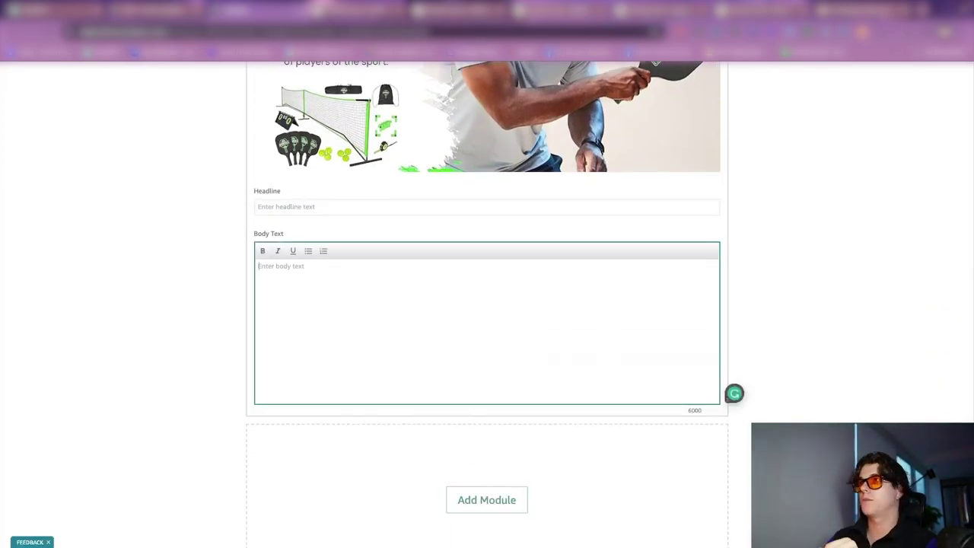
left_click(565, 20)
scroll(563, 384, "down", 2)
scroll(564, 384, "up", 2)
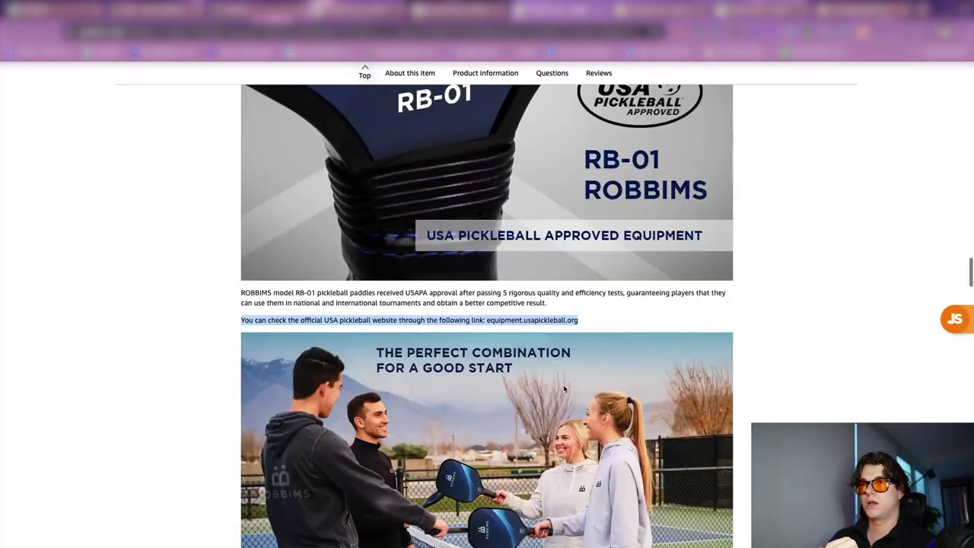
left_click(551, 306)
left_click_drag(551, 306, 221, 292)
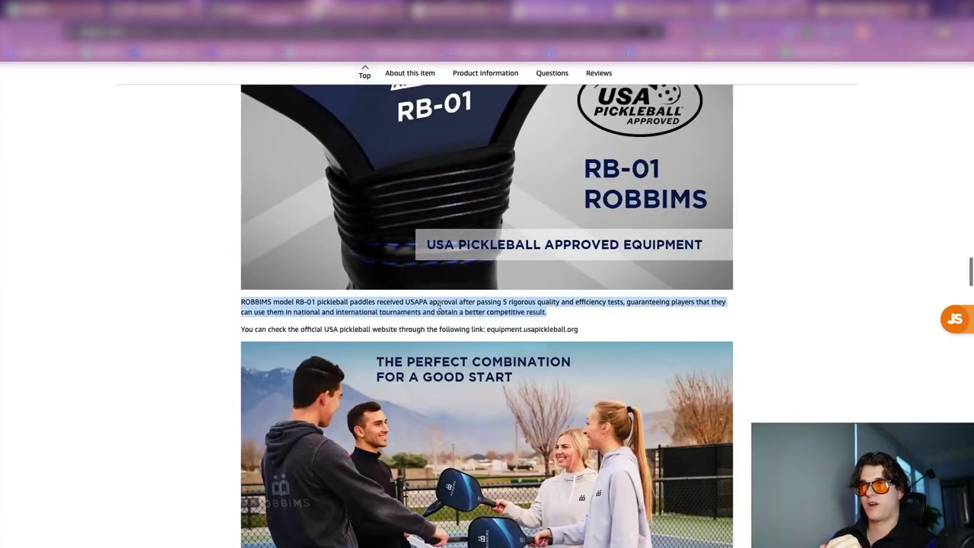
scroll(439, 309, "up", 3)
scroll(437, 307, "down", 6)
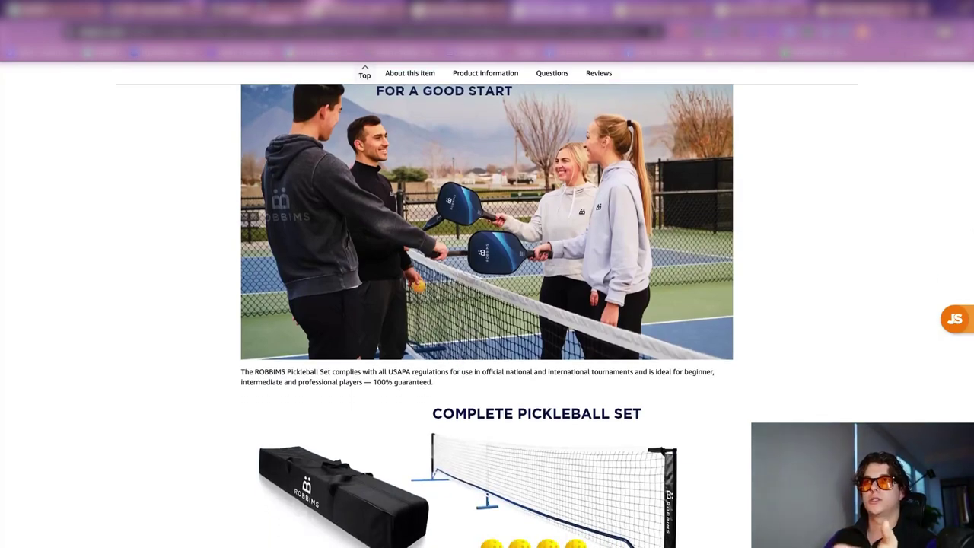
Return to the A+ content editor and add a second Standard Image Header With Text module below the first
key("ctrl+Tab")
scroll(374, 408, "down", 2)
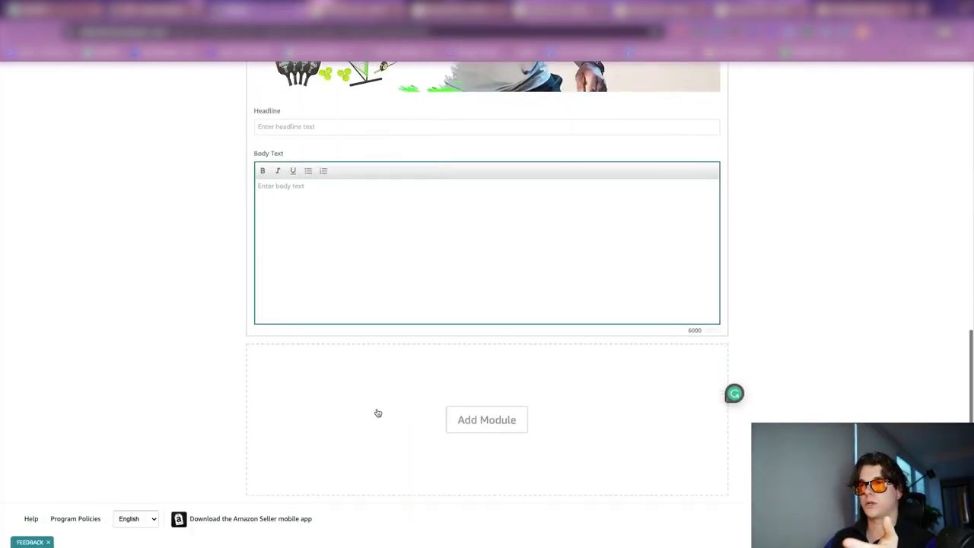
left_click(525, 421)
scroll(211, 435, "down", 5)
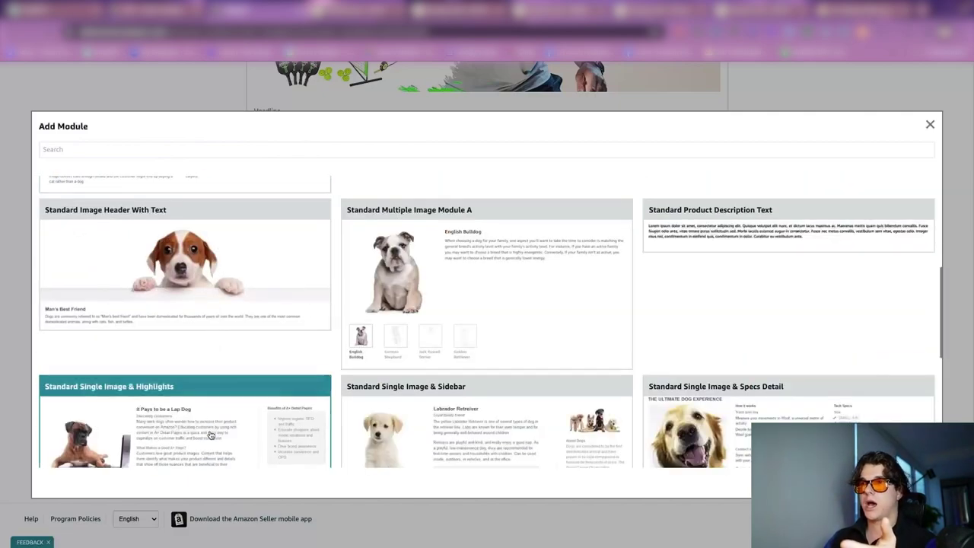
left_click(235, 282)
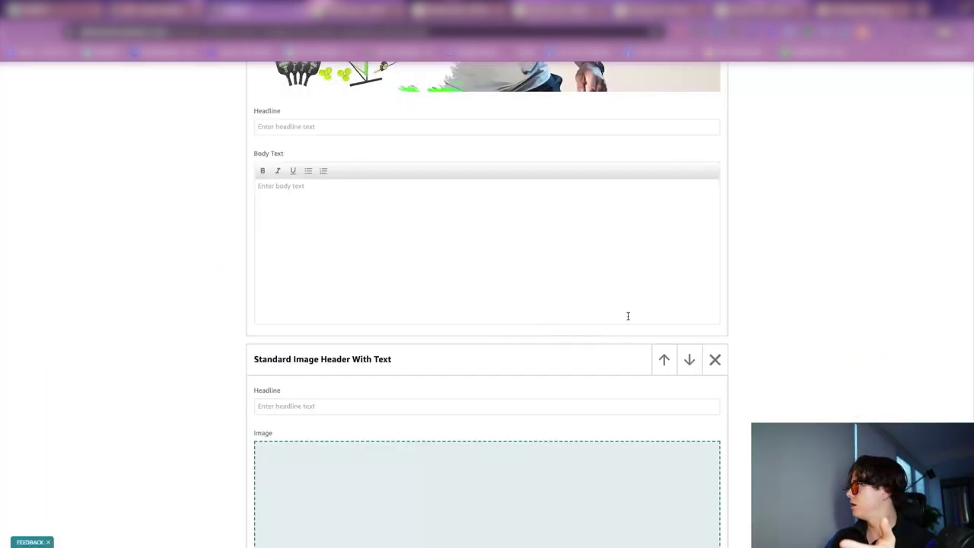
Upload the grip handles, net and paddles banner to the second header module with the image keywords "Elite grips"
scroll(496, 376, "down", 5)
left_click(494, 240)
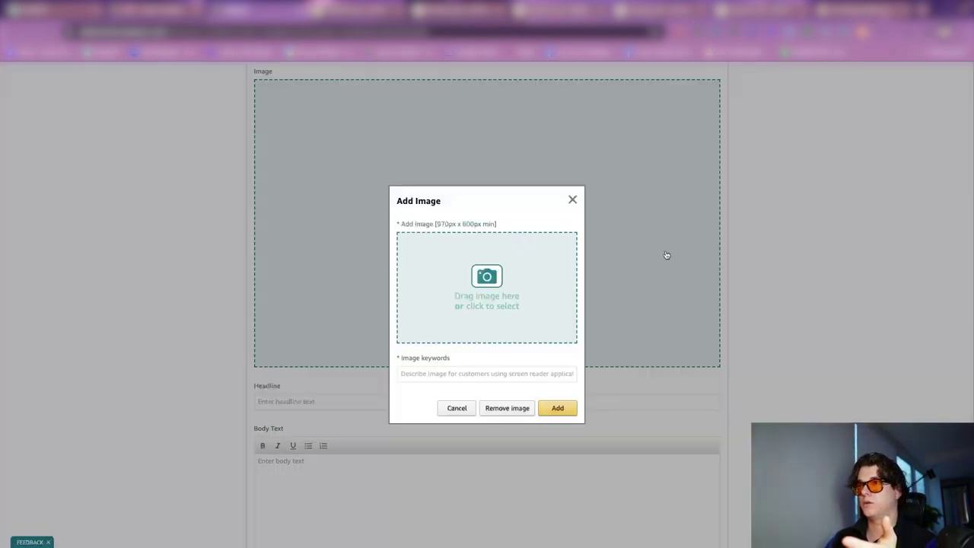
left_click(487, 314)
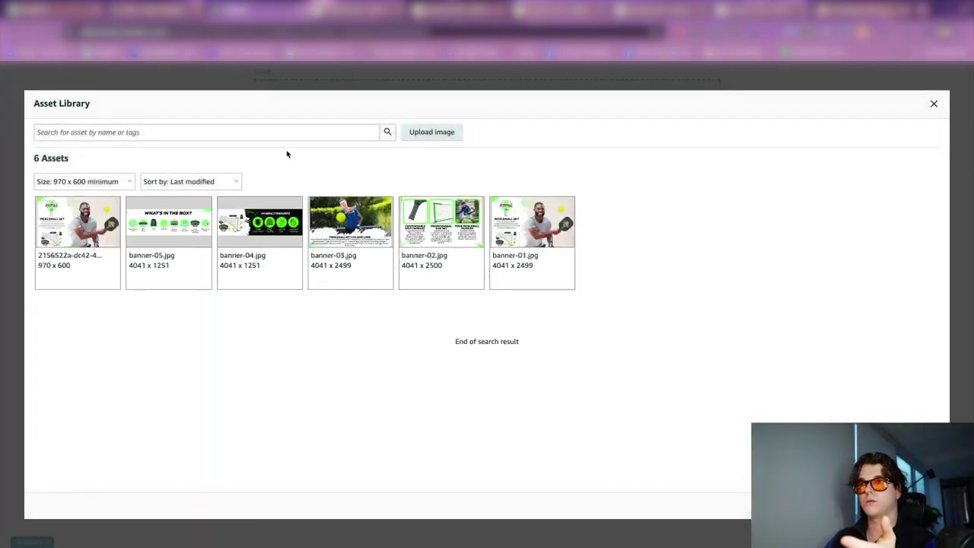
left_click(933, 104)
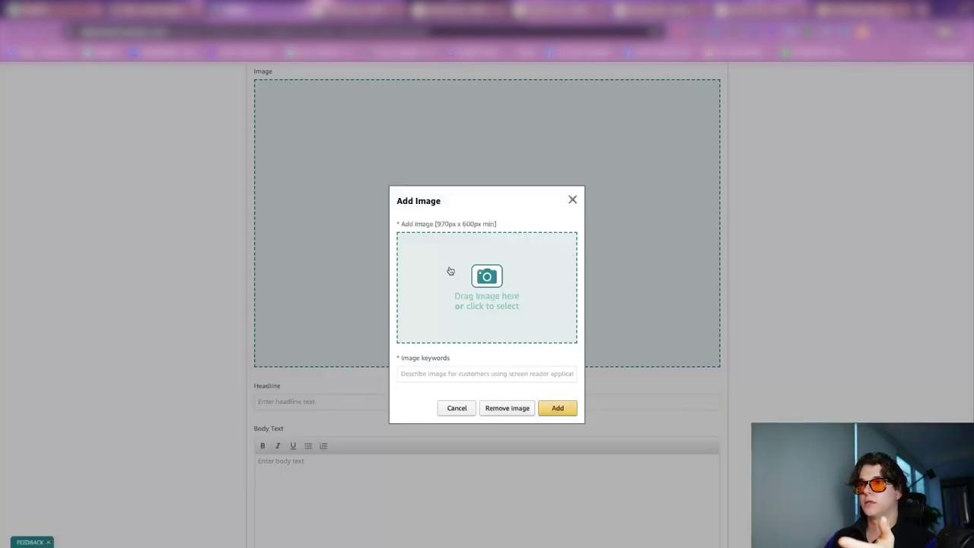
left_click_drag(973, 290, 533, 298)
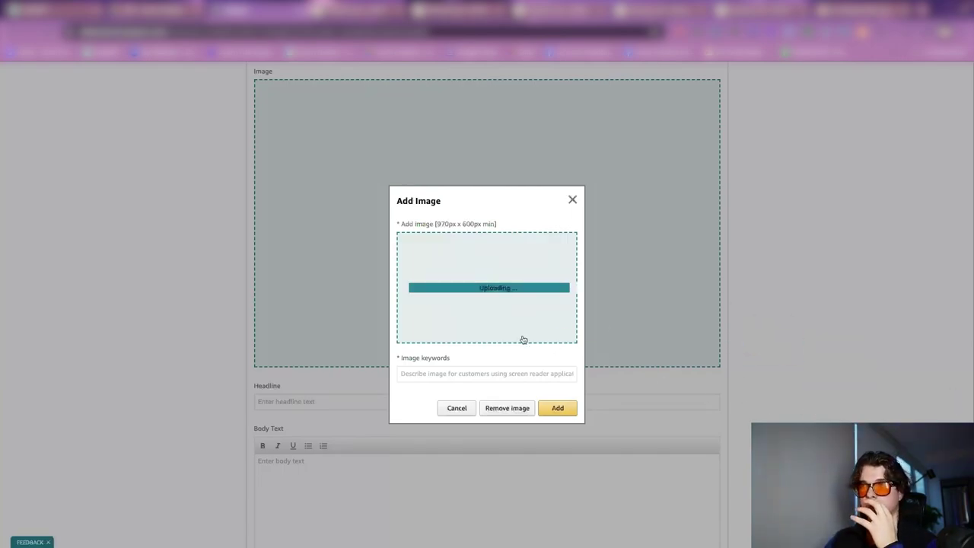
left_click(453, 380)
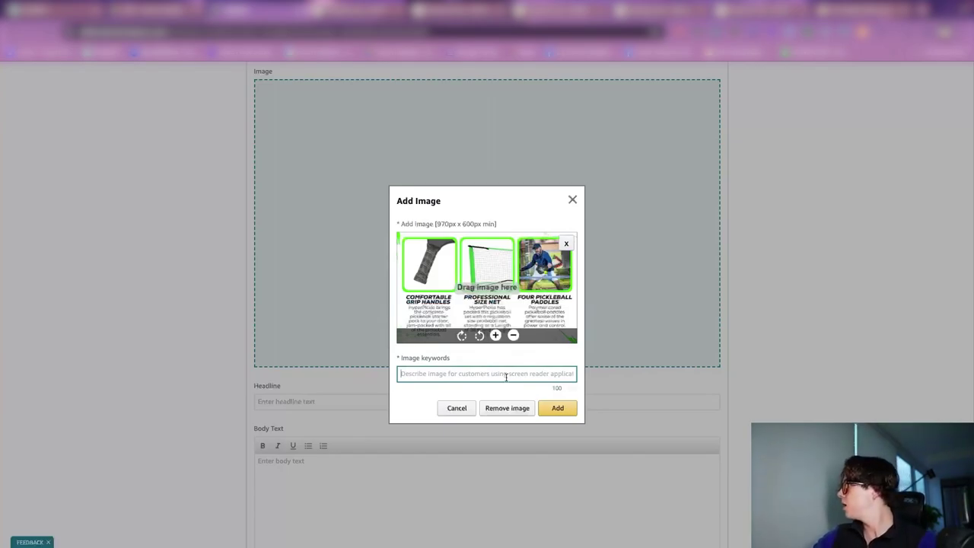
type("Elite grip")
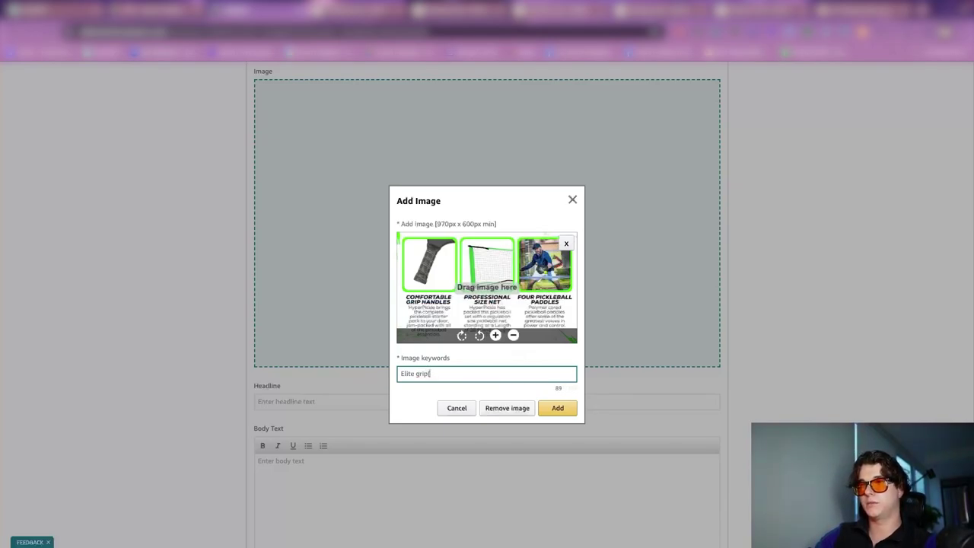
type("s")
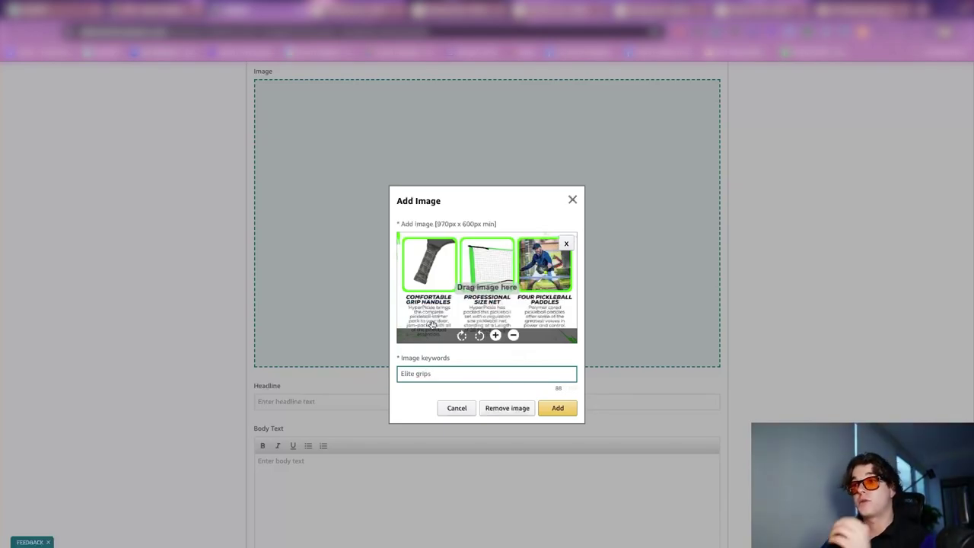
left_click(556, 409)
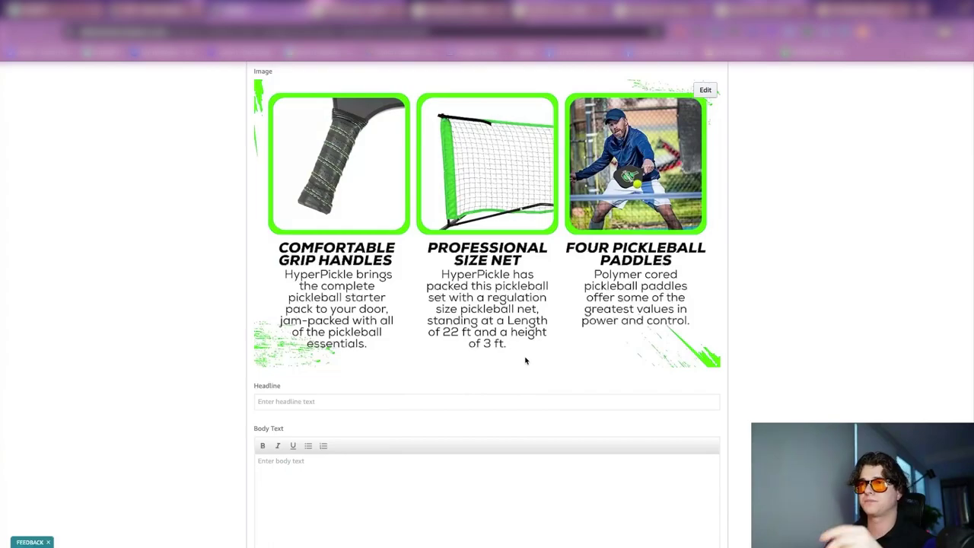
Compare the second module's banner and empty text fields with the image and caption layout of the ROBBIMS description
scroll(461, 361, "up", 3)
left_click(358, 21)
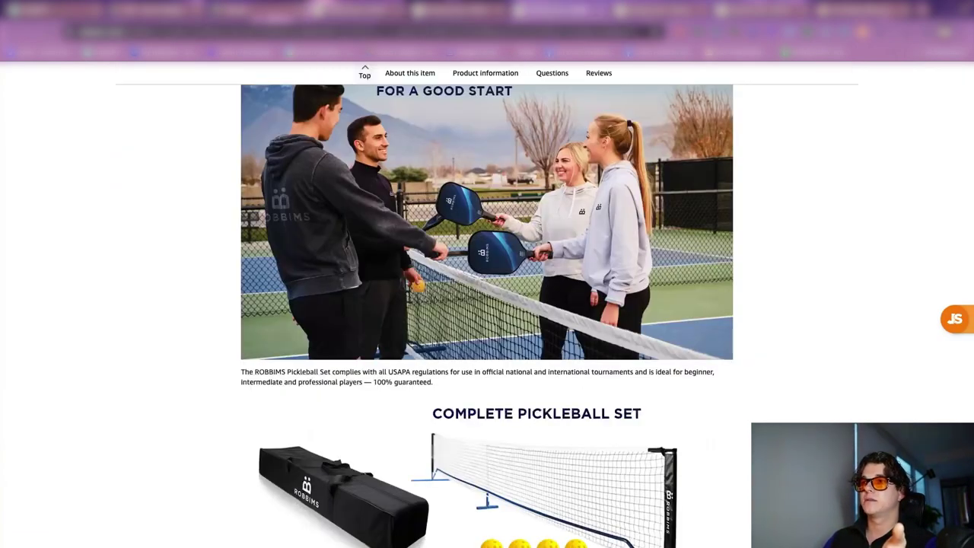
scroll(340, 462, "up", 1)
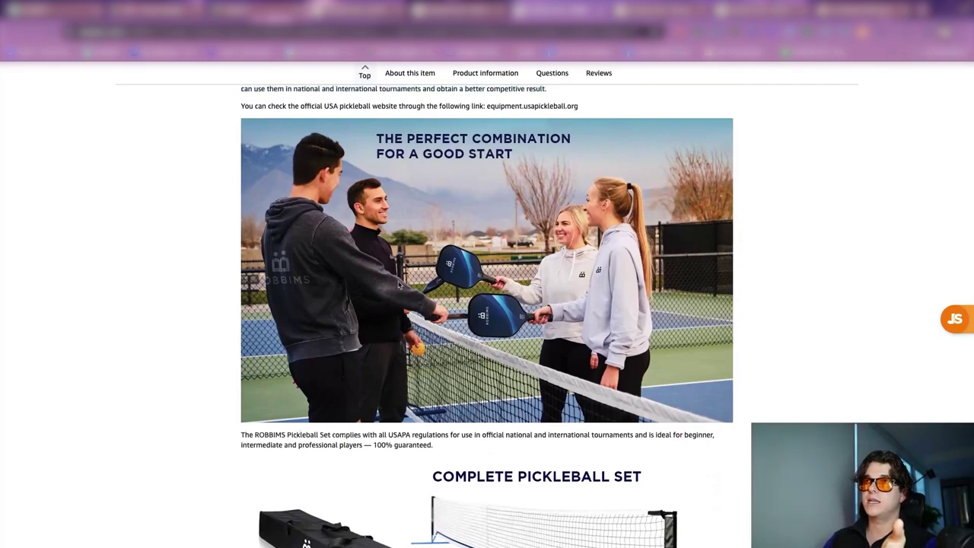
key("ctrl+Tab")
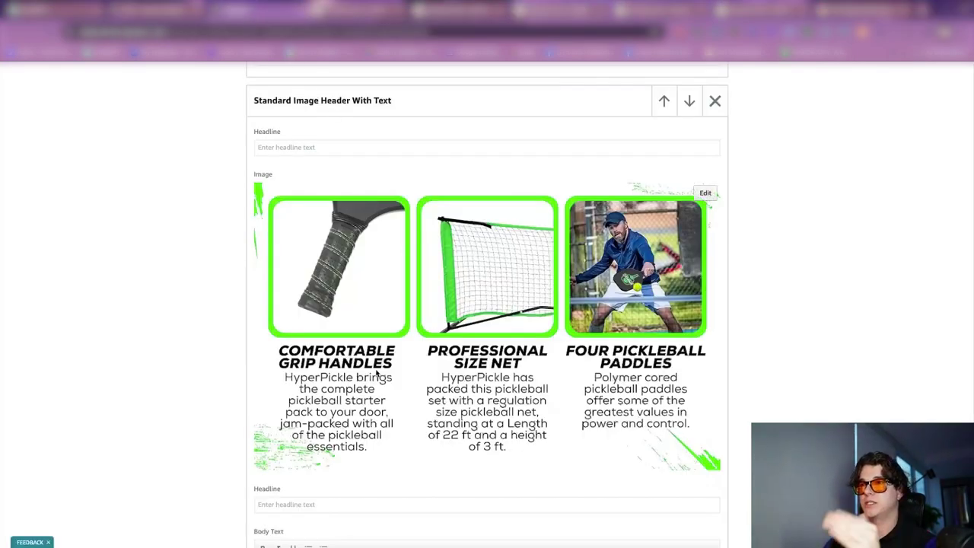
scroll(397, 381, "down", 1)
scroll(397, 380, "down", 5)
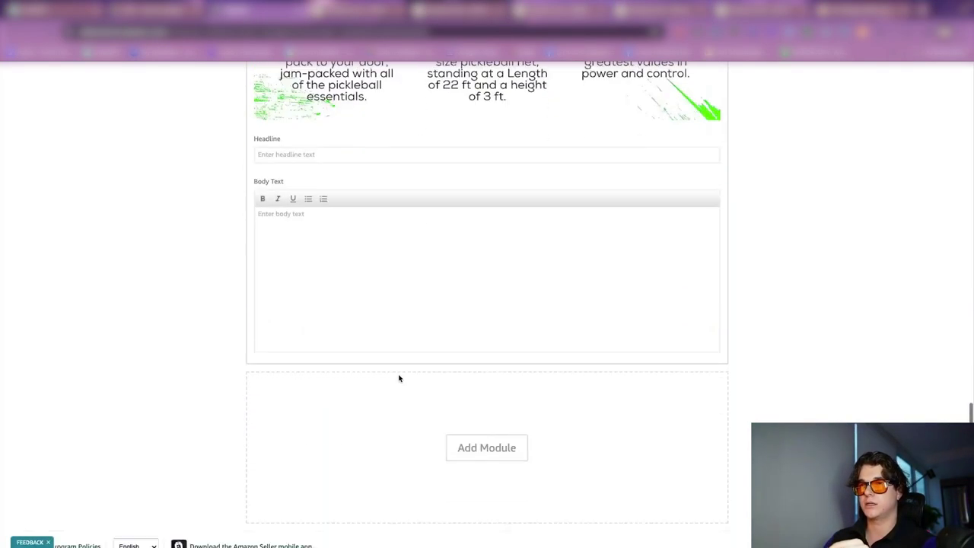
scroll(370, 225, "up", 4)
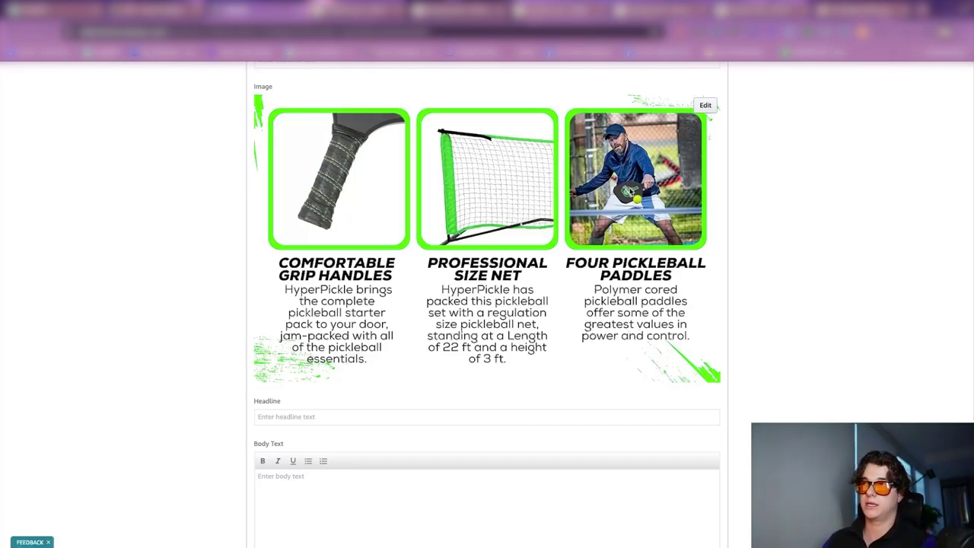
Add a third Standard Image Header With Text module at the end of the content
scroll(499, 327, "down", 4)
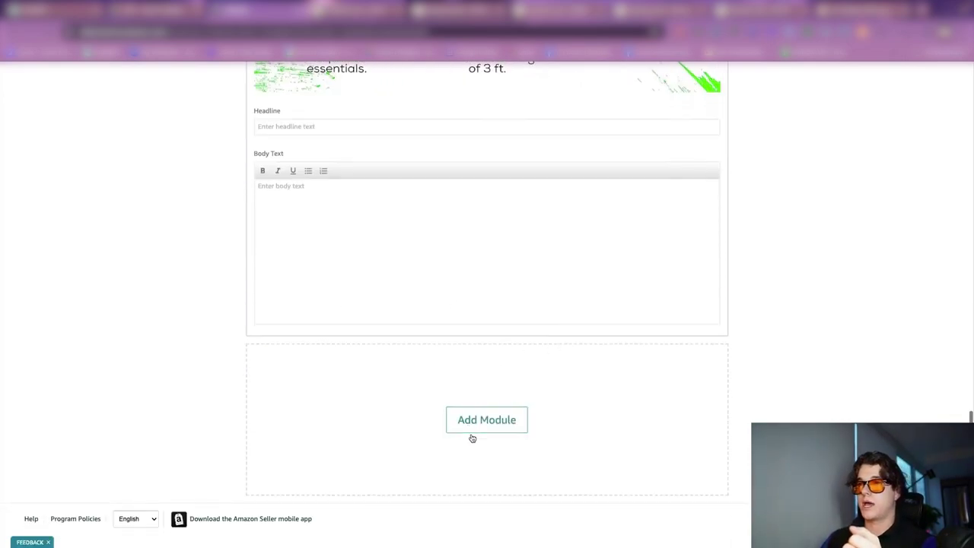
left_click(472, 423)
scroll(477, 318, "down", 4)
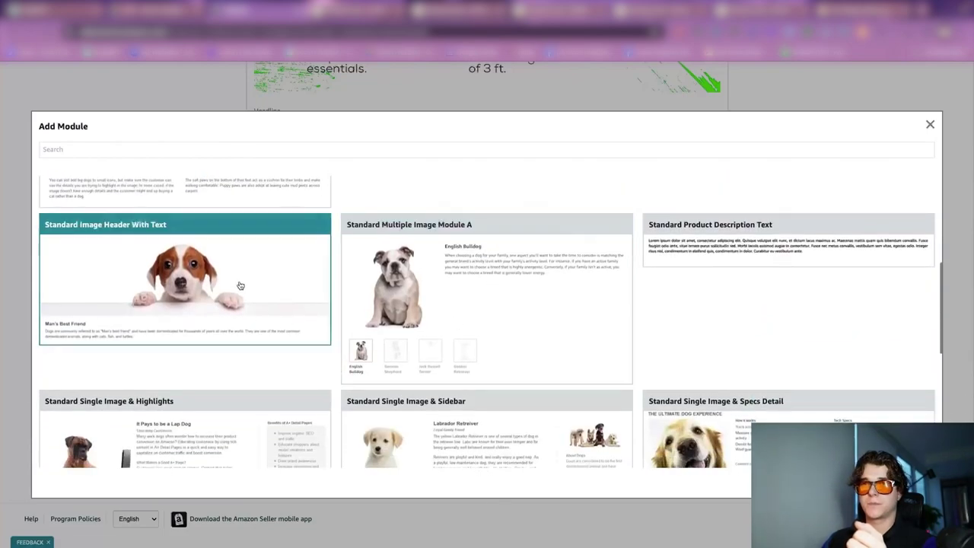
left_click(240, 285)
Upload the "Pickleball Kit Use and Care" banner to the third header module with the image keyword "pickleball"
scroll(352, 443, "down", 3)
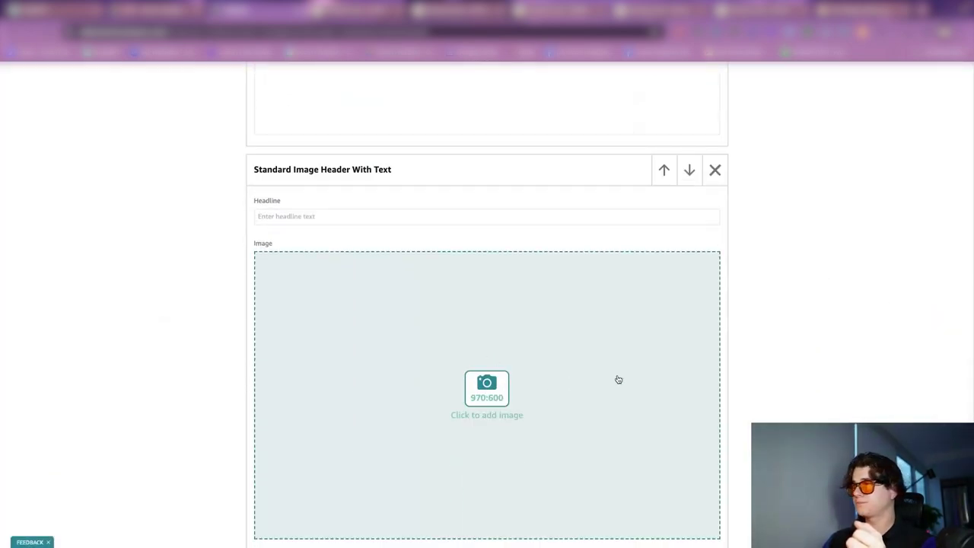
left_click(496, 389)
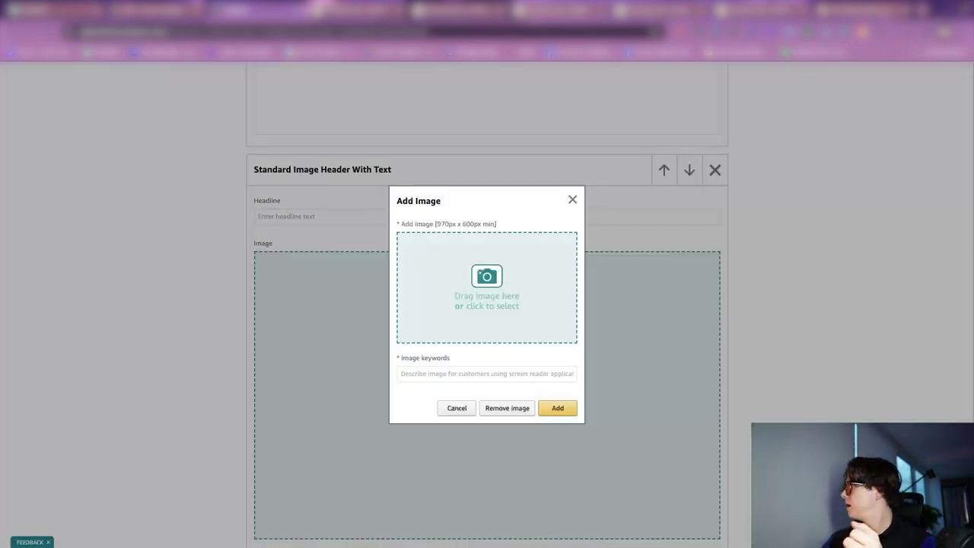
left_click_drag(973, 365, 471, 286)
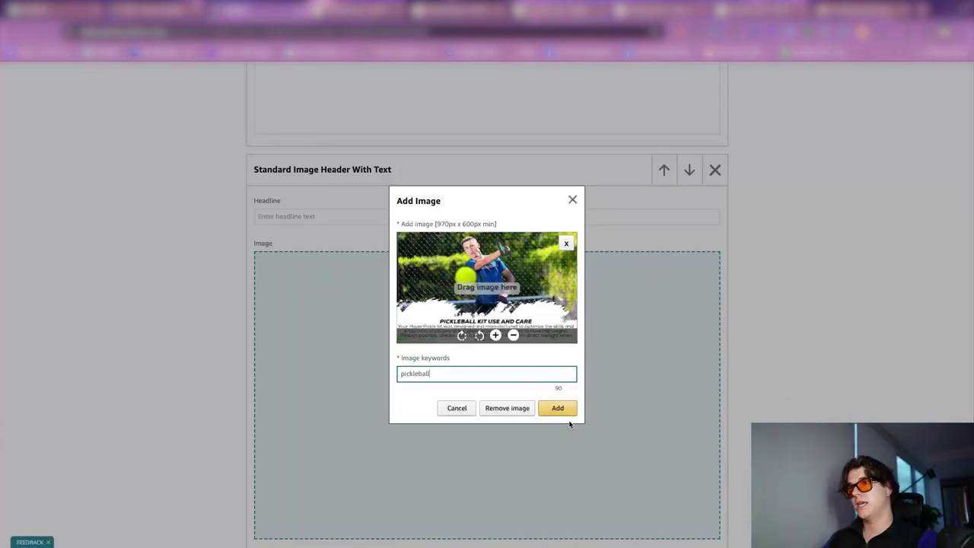
left_click(569, 413)
scroll(581, 385, "down", 3)
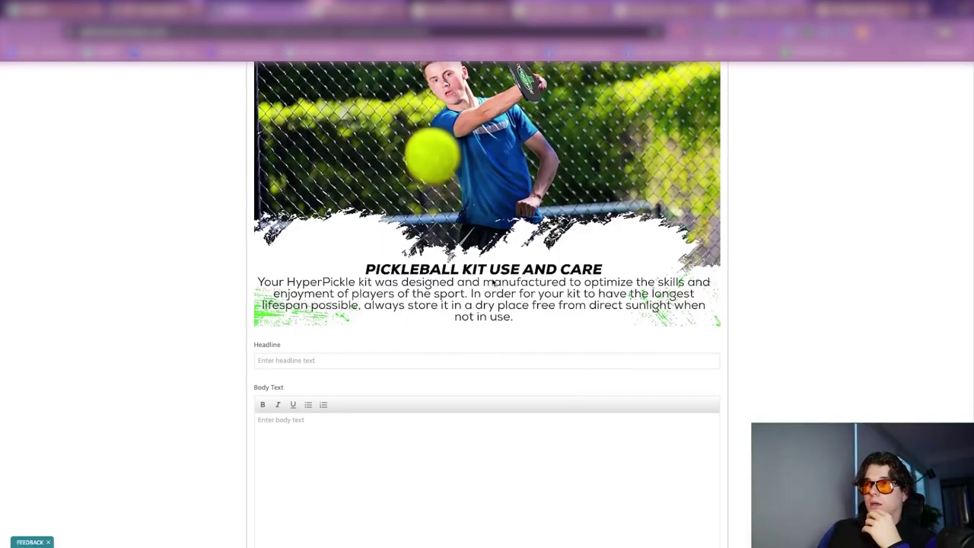
scroll(606, 270, "up", 1)
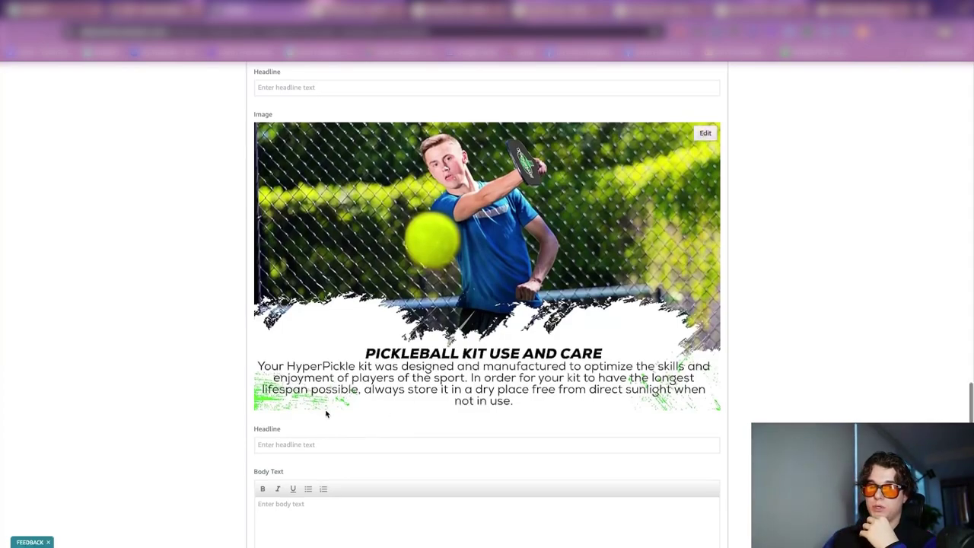
Browse the module types and add a fourth Standard Image Header With Text module below the use-and-care banner
scroll(592, 320, "down", 5)
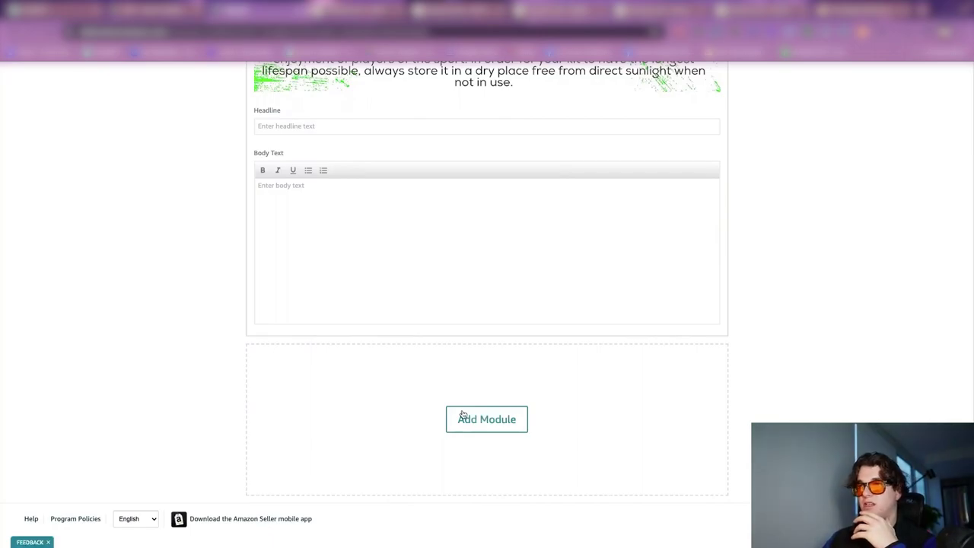
left_click(462, 414)
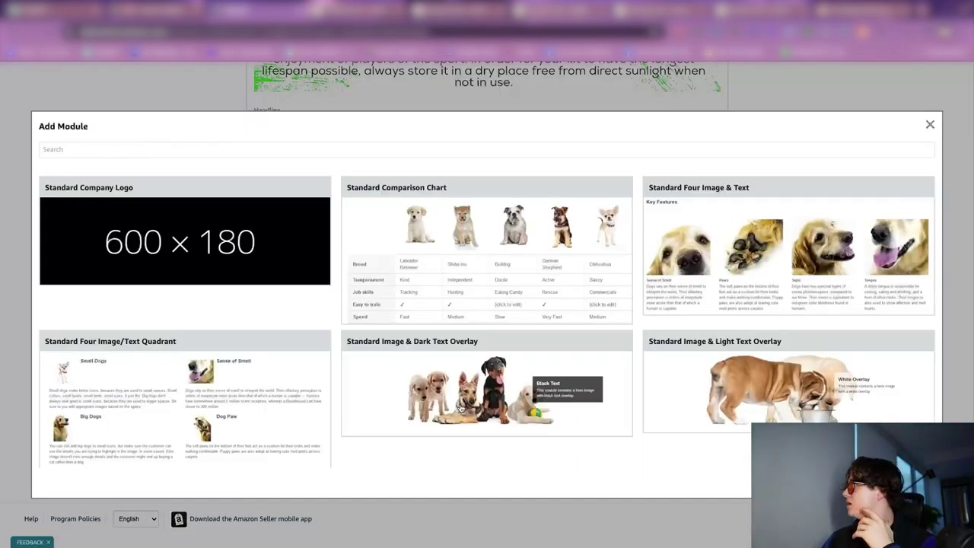
scroll(460, 409, "down", 5)
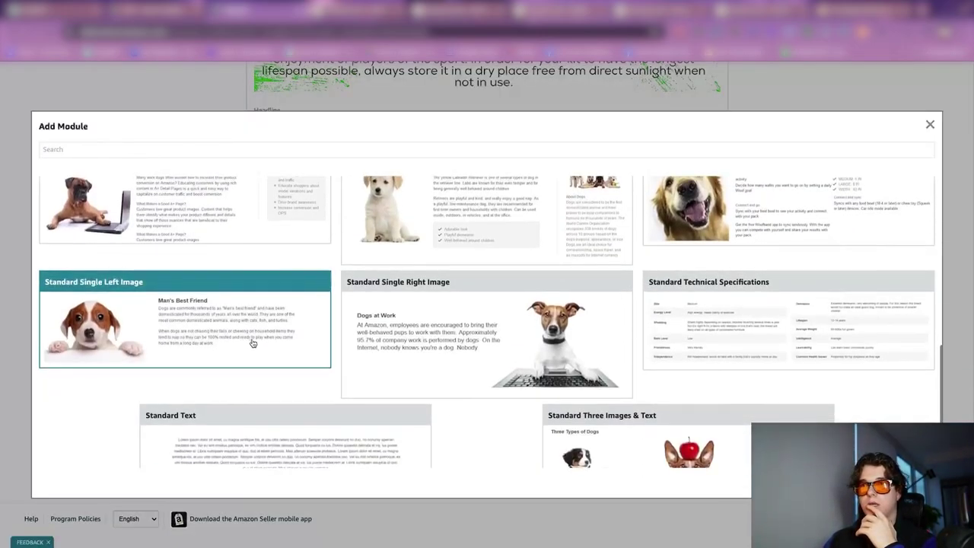
scroll(392, 376, "down", 2)
scroll(394, 379, "up", 5)
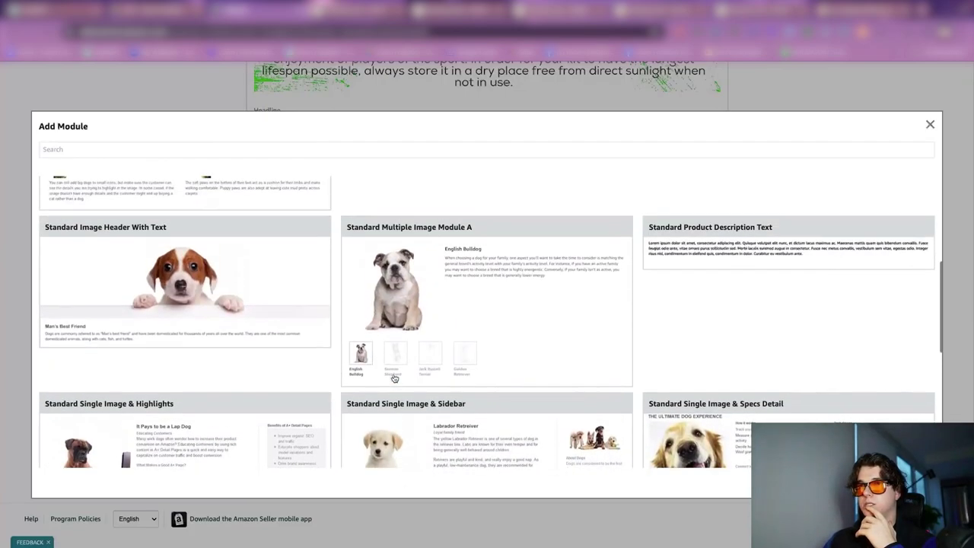
scroll(394, 379, "up", 2)
left_click(190, 365)
scroll(558, 414, "down", 3)
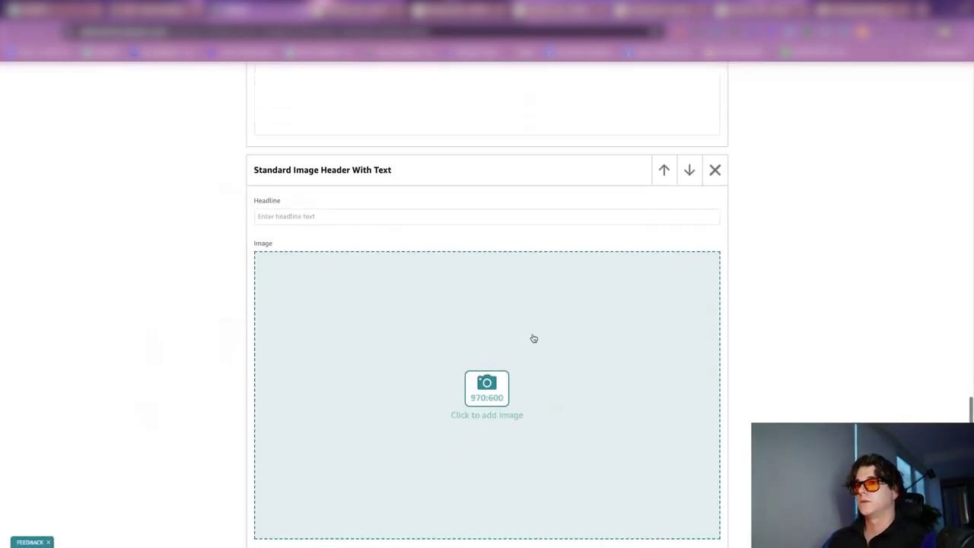
Try to upload the next banner to the fourth header module, then remove that module from the project
left_click(533, 339)
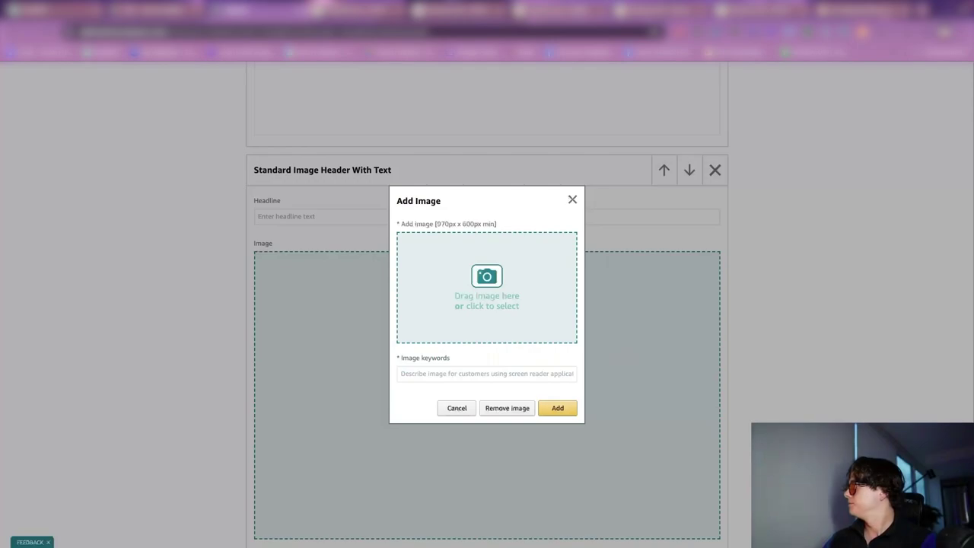
left_click_drag(616, 338, 468, 284)
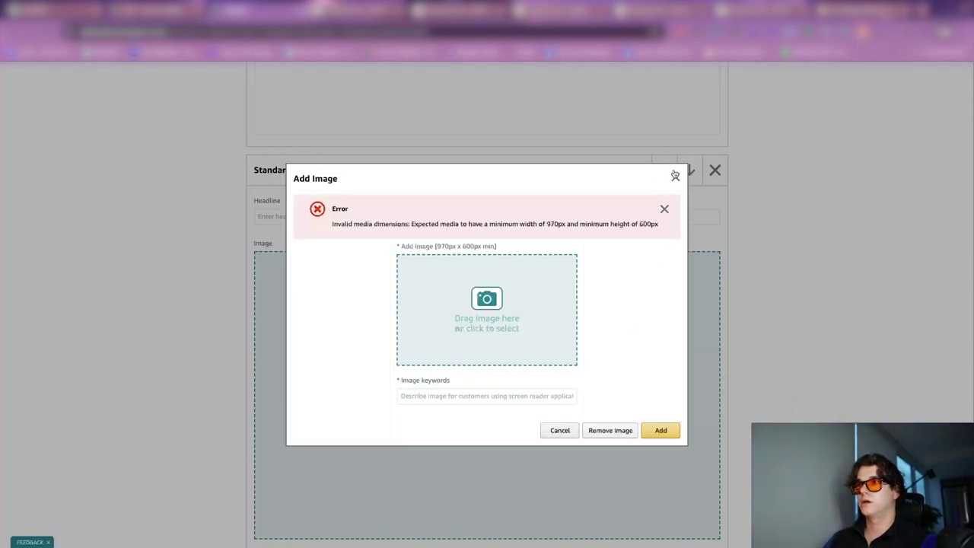
left_click(675, 178)
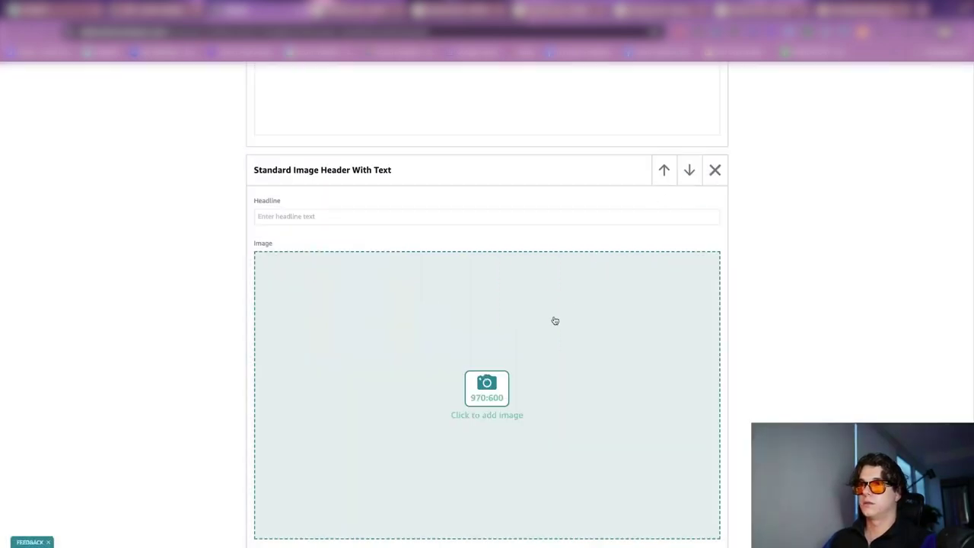
left_click(714, 170)
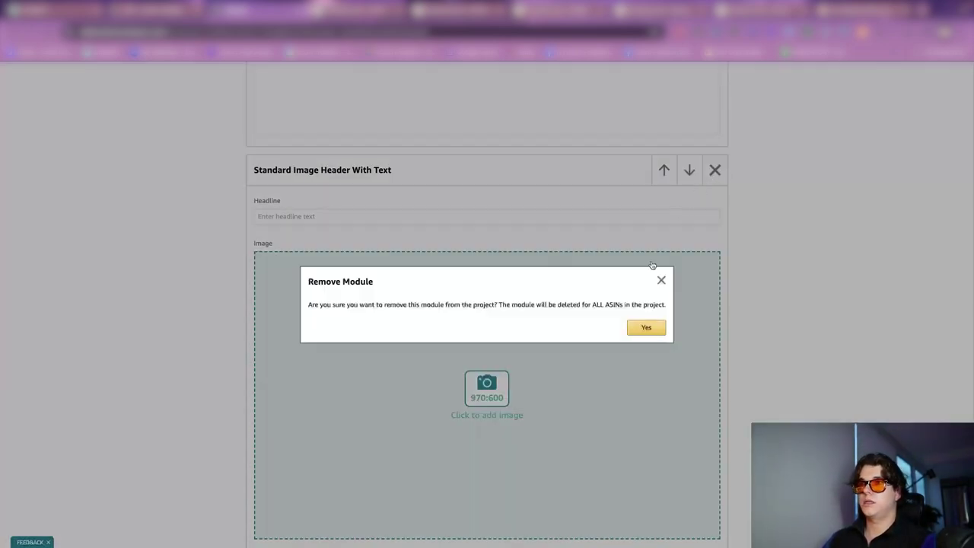
left_click(643, 328)
Add a Standard Company Logo module below the use-and-care banner
left_click(487, 418)
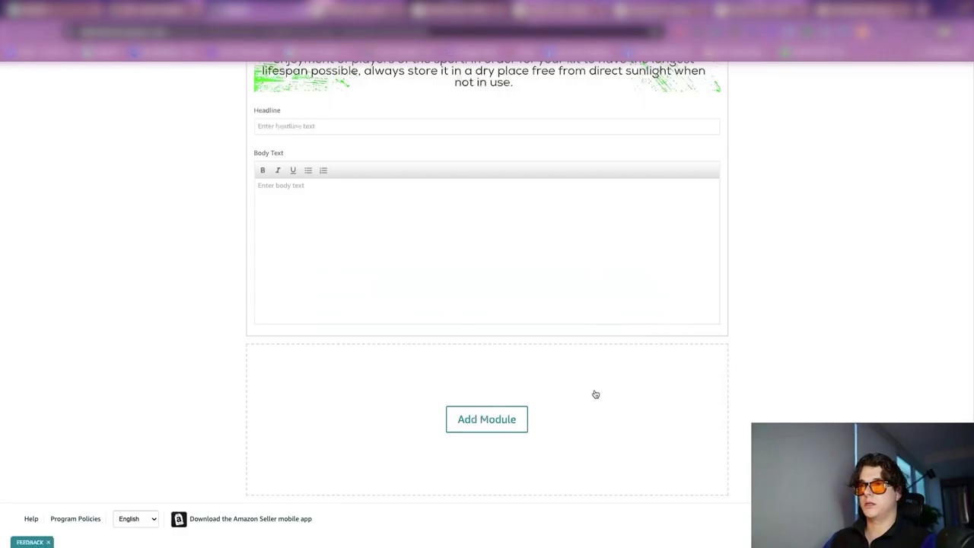
left_click(130, 245)
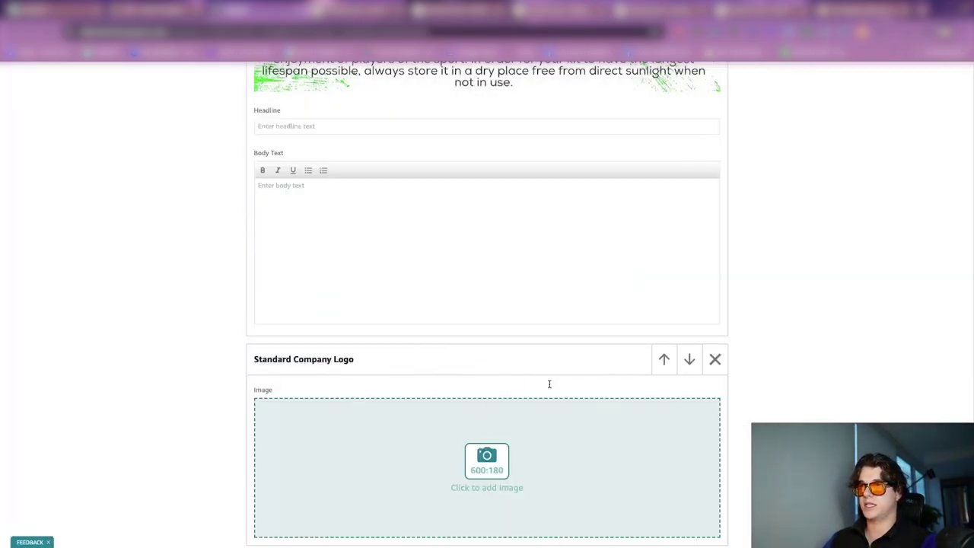
scroll(533, 395, "down", 3)
Upload the "Product Features" banner to the company logo module with the image keyword "solid"
left_click(595, 247)
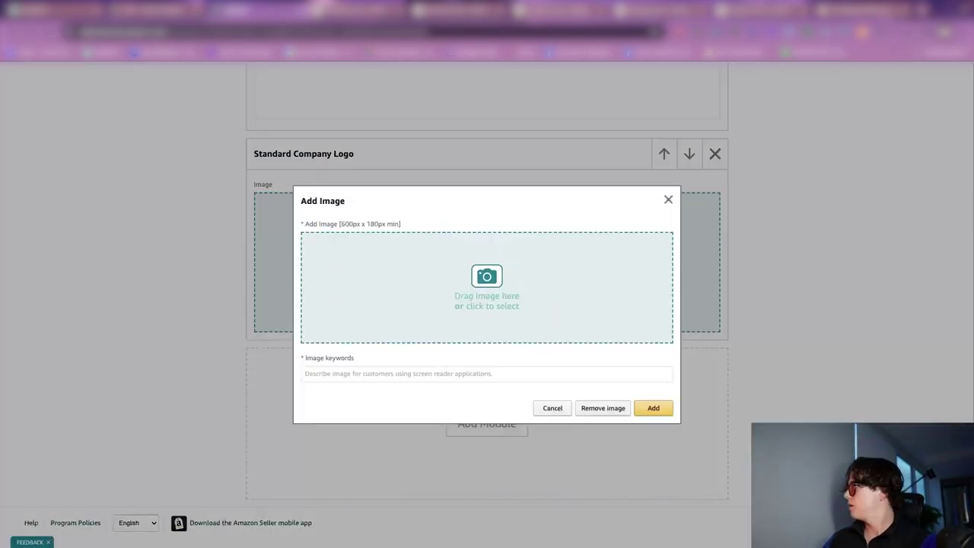
left_click_drag(722, 427, 457, 301)
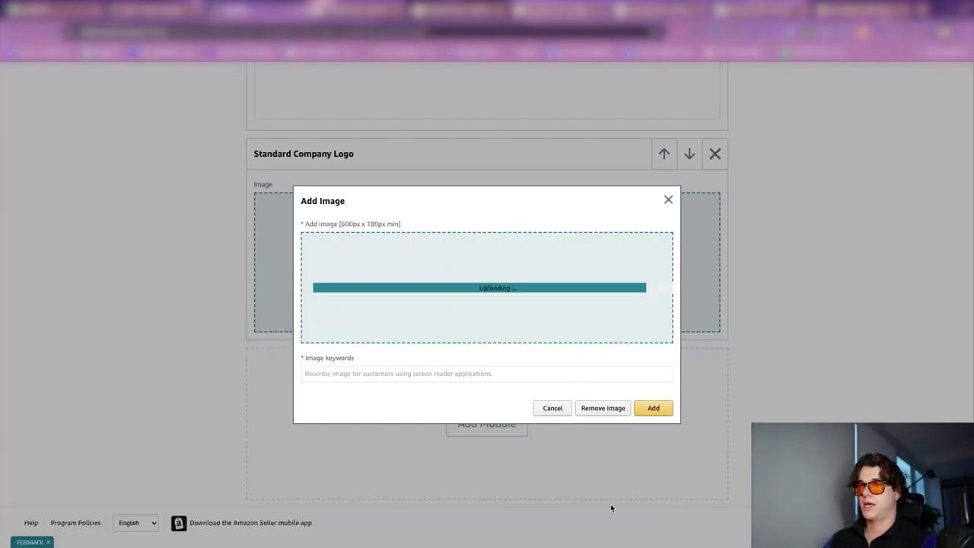
left_click(432, 375)
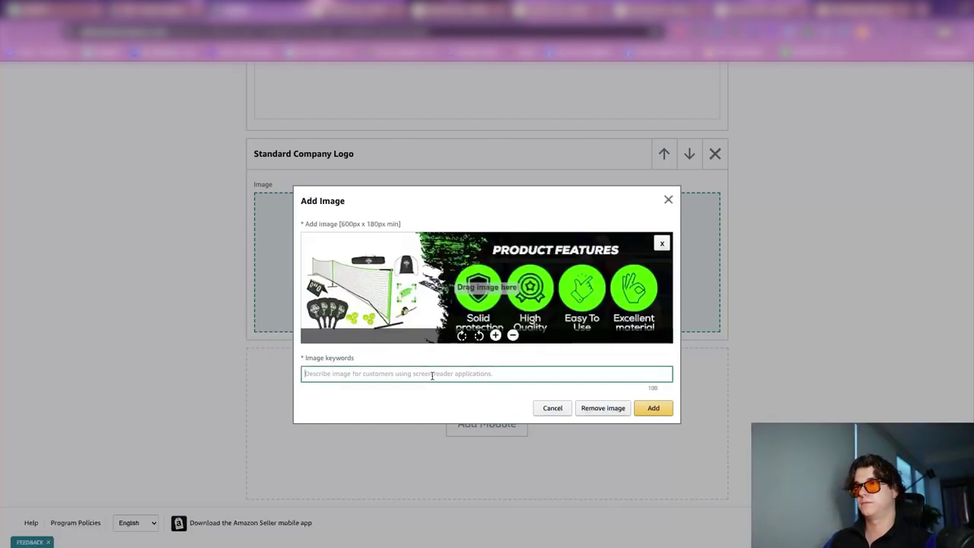
type("so")
key("BackSpace")
key("BackSpace")
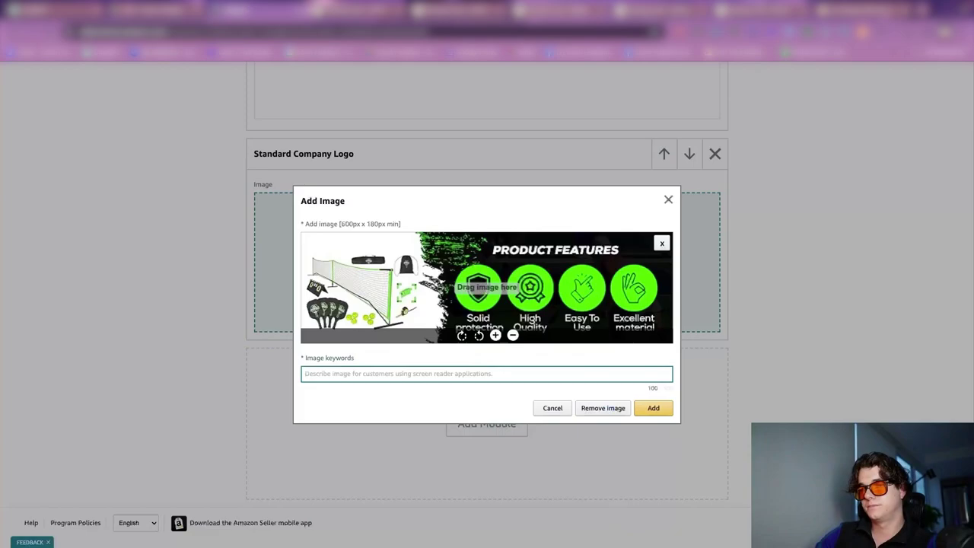
type("solid")
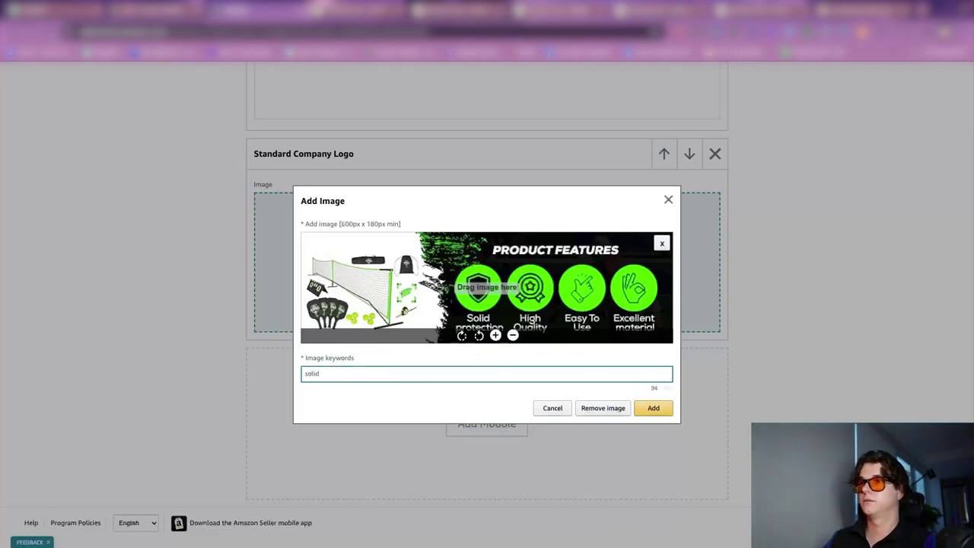
left_click(660, 410)
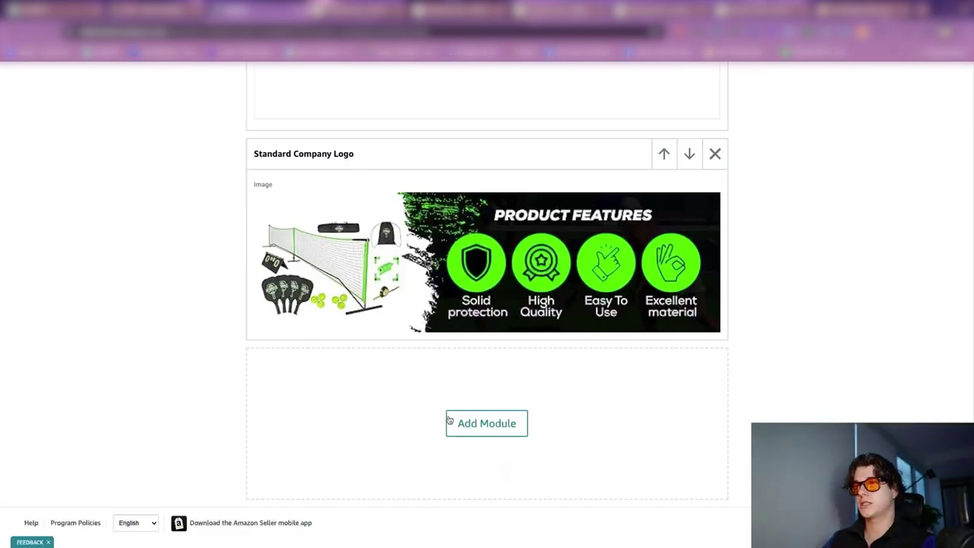
Browse the module types and add a Standard Image & Light Text Overlay module below the "Product Features" banner
left_click(505, 430)
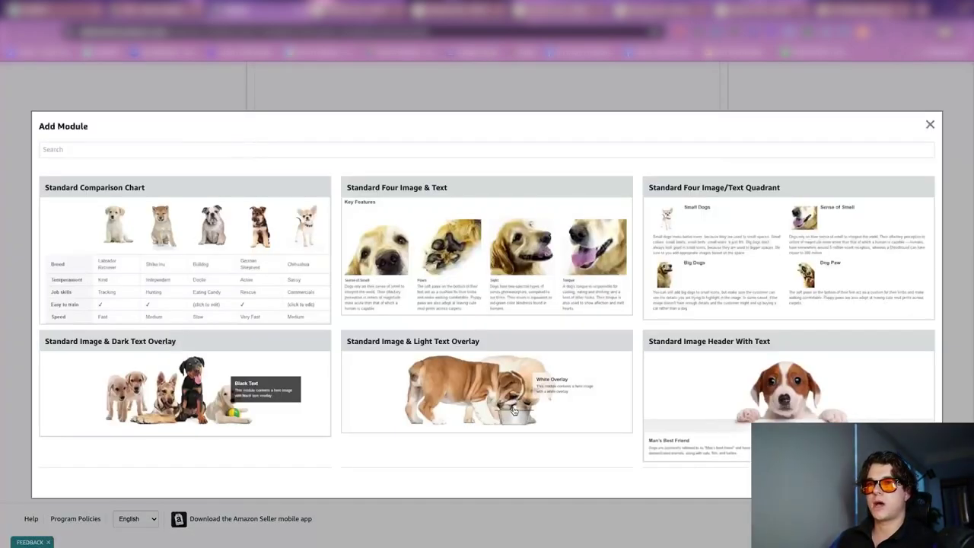
scroll(383, 408, "down", 10)
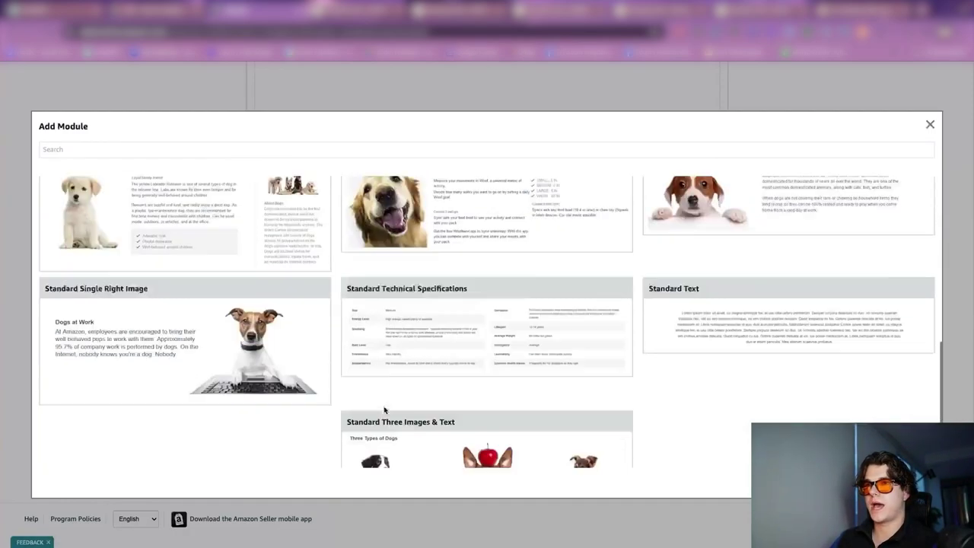
scroll(384, 409, "down", 2)
scroll(520, 386, "up", 5)
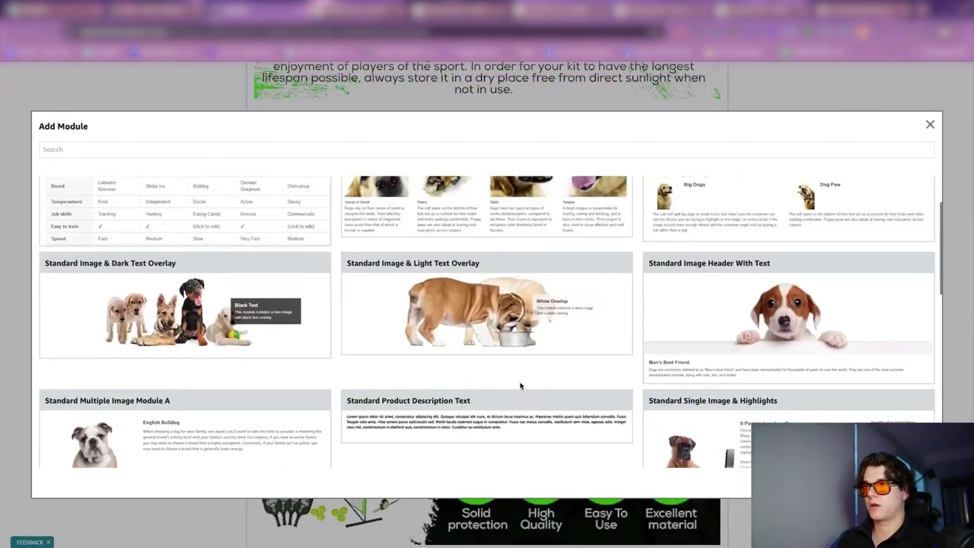
left_click(427, 336)
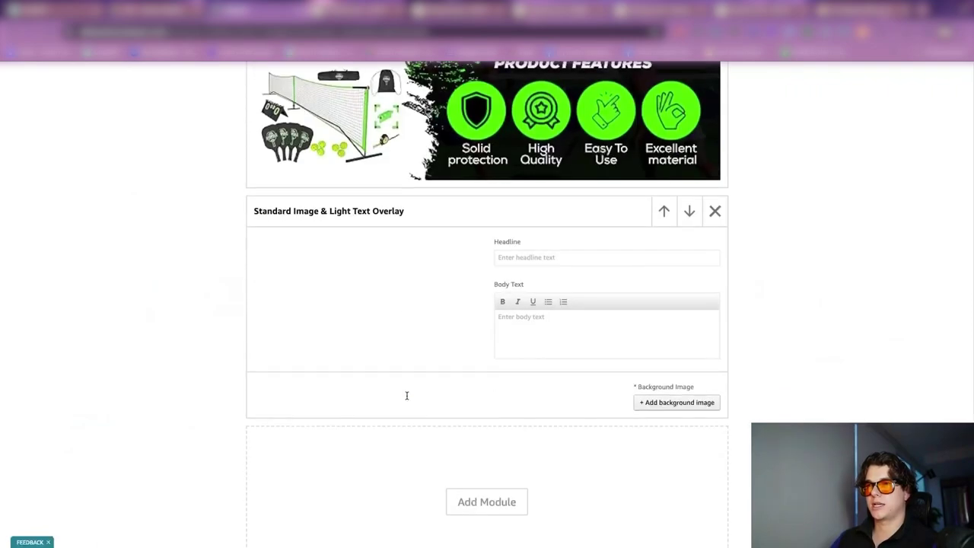
scroll(406, 395, "down", 1)
scroll(408, 399, "up", 1)
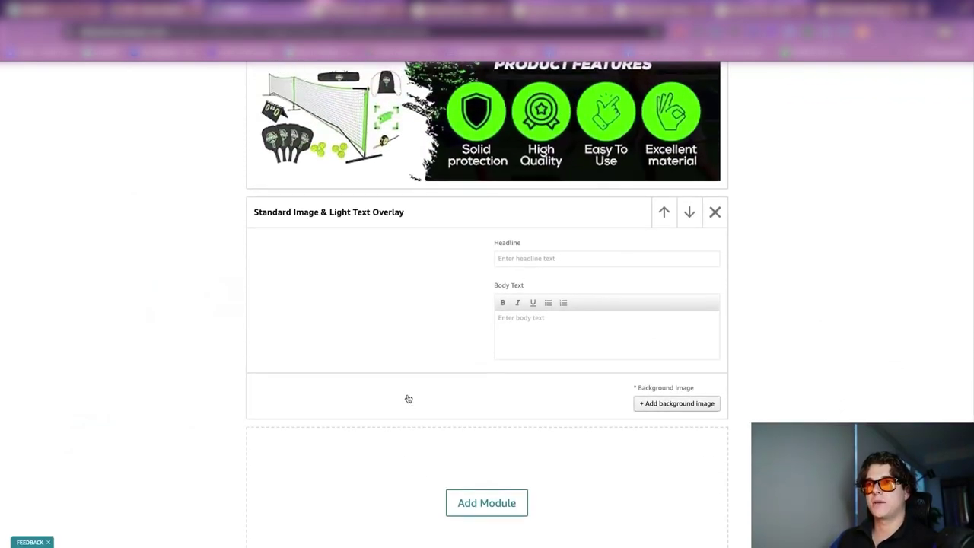
Set banner-05.jpg from the asset library as the background image of the light text overlay module
left_click(650, 404)
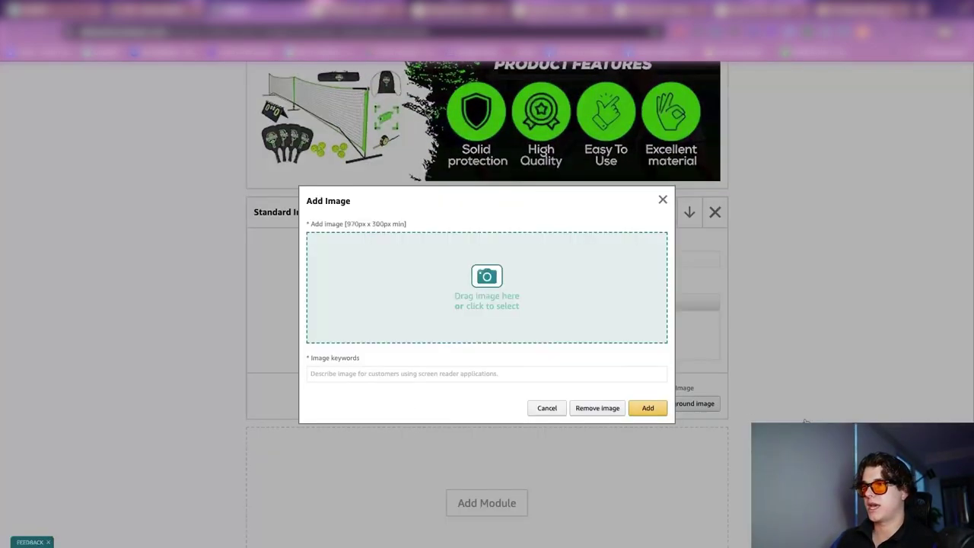
left_click(480, 278)
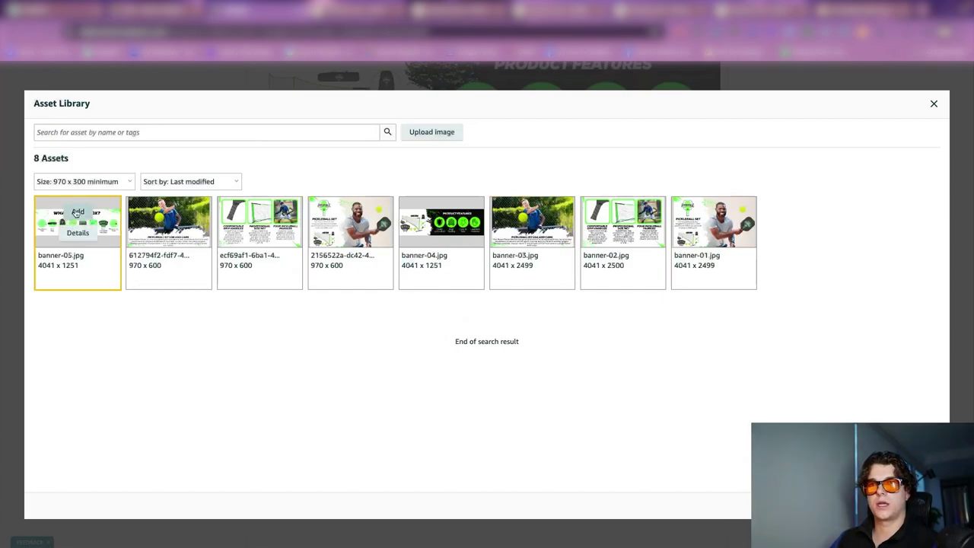
left_click(77, 211)
left_click(648, 407)
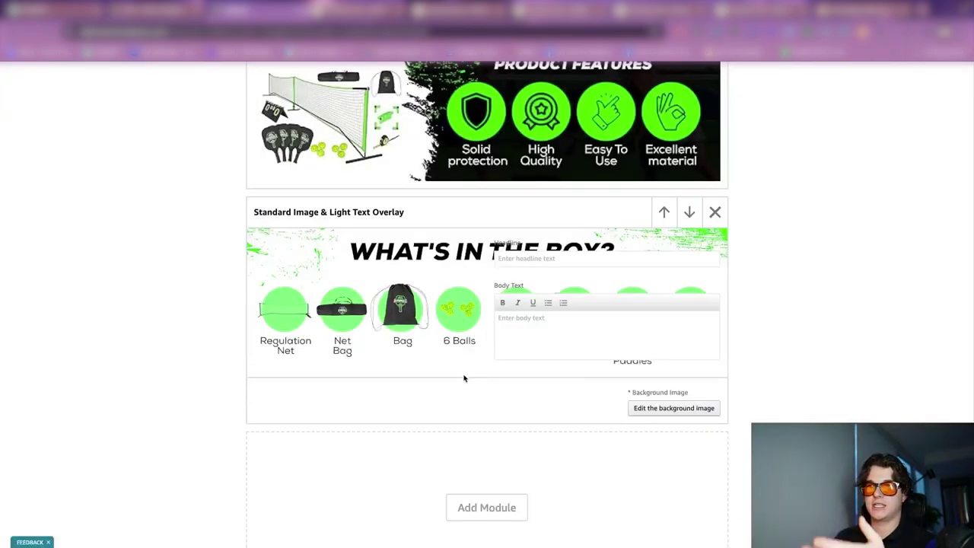
Continue to the ASIN assignment stage and apply the content to the HyperPickle set, ASIN B0B325W7CJ, overriding its existing content
scroll(649, 479, "down", 2)
scroll(652, 480, "up", 20)
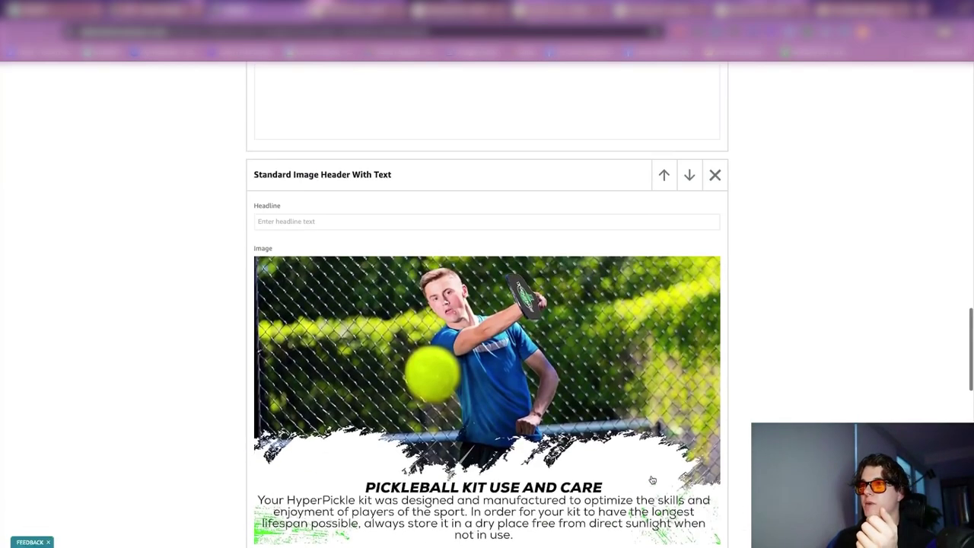
scroll(652, 479, "up", 10)
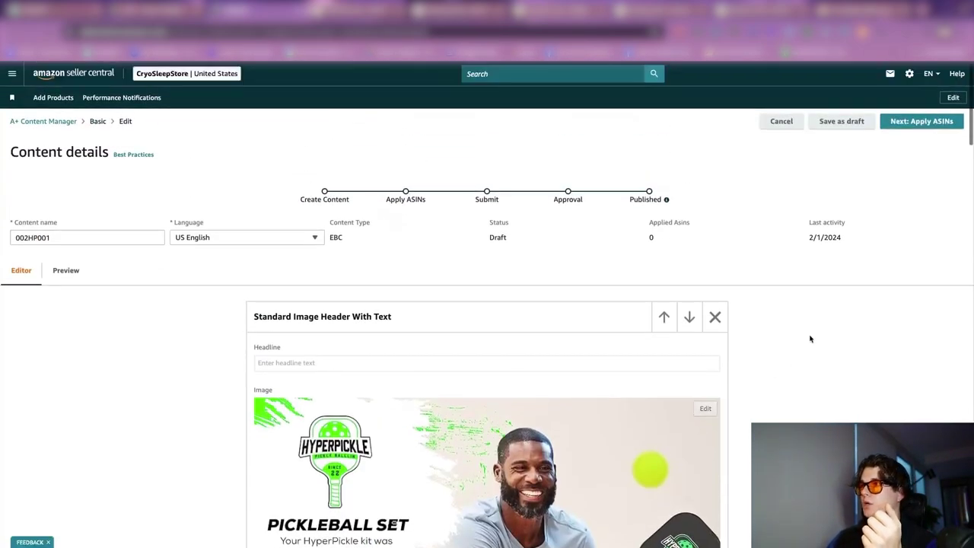
left_click(924, 120)
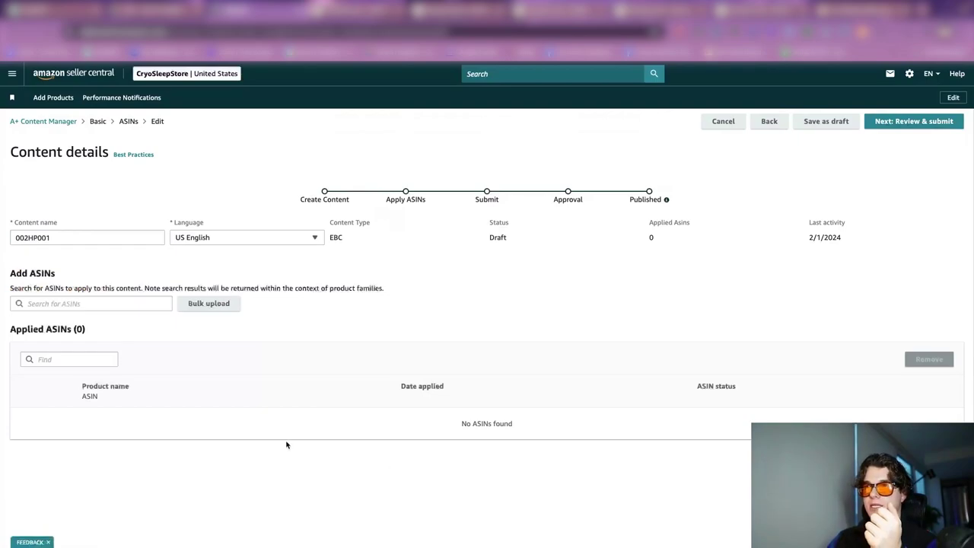
left_click(73, 303)
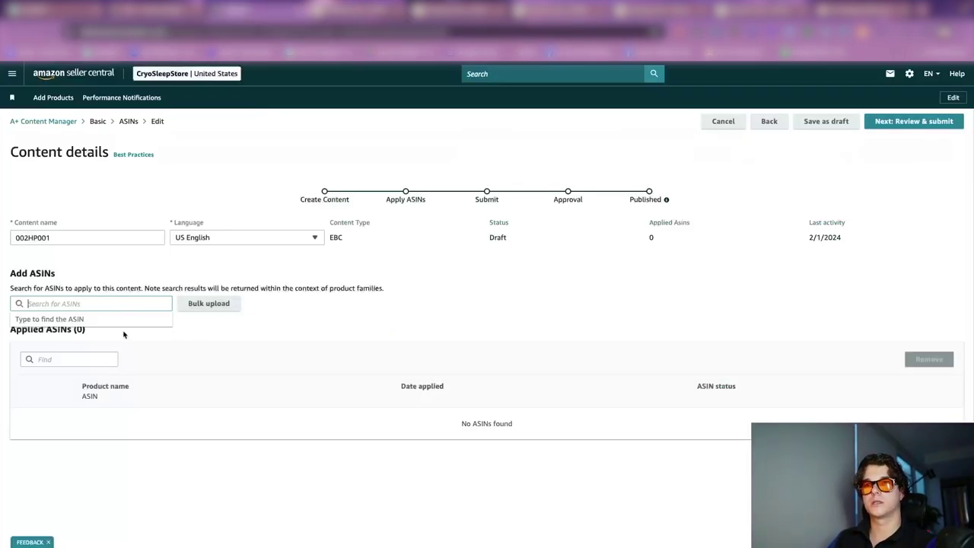
type("B0B325W7CJ")
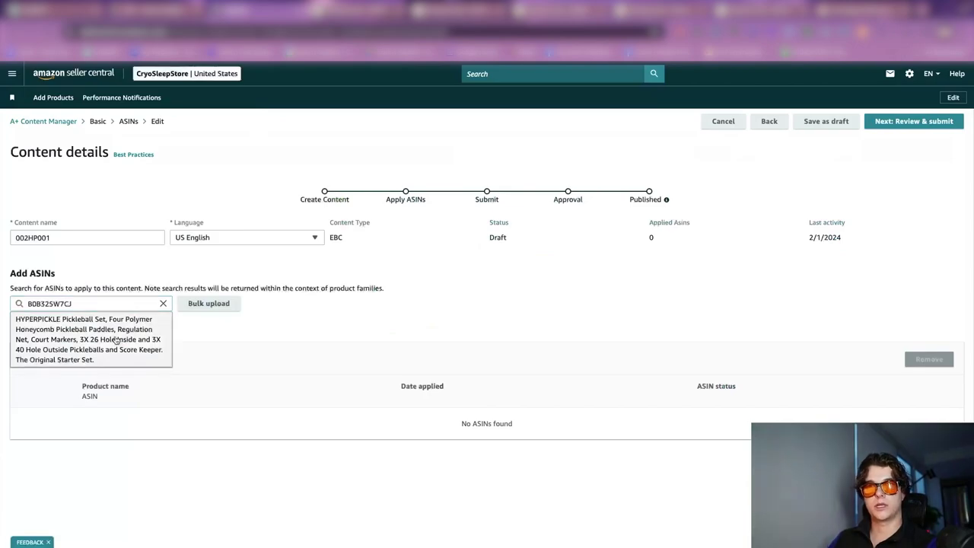
left_click(114, 341)
left_click(934, 332)
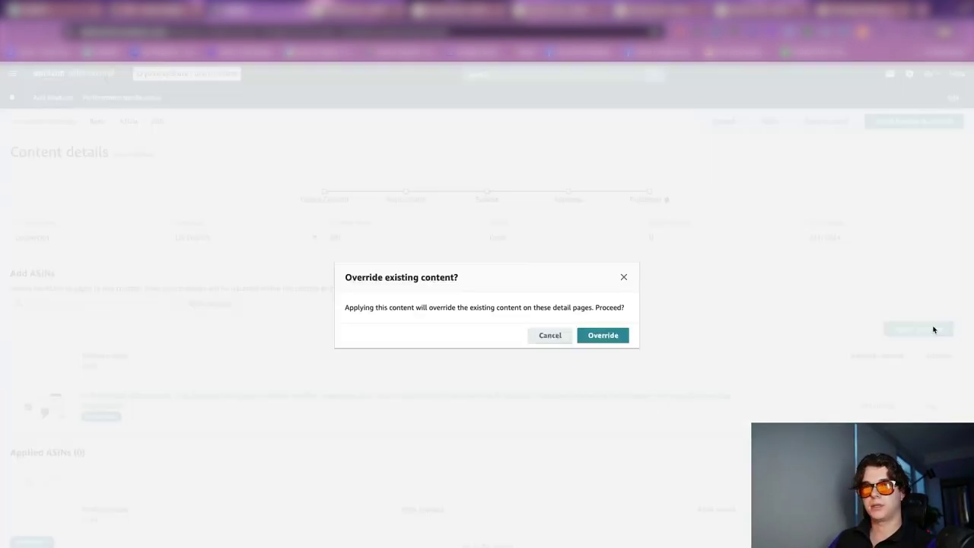
left_click(599, 336)
scroll(368, 431, "down", 3)
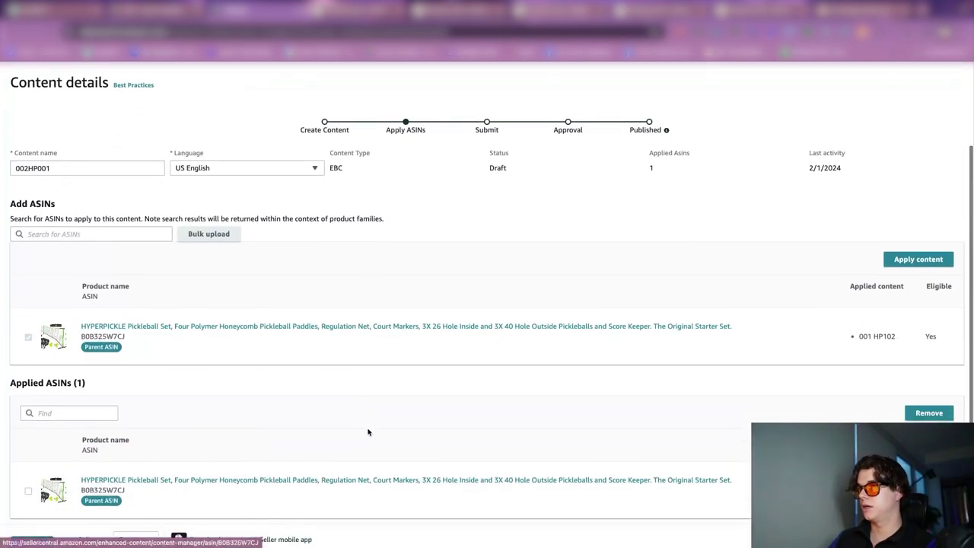
scroll(367, 431, "up", 3)
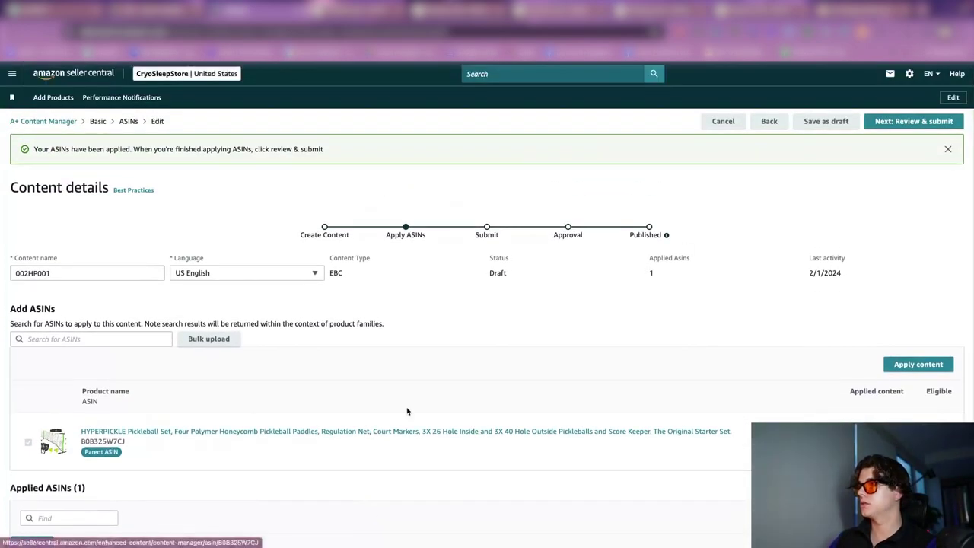
Continue to the review stage and check all the banners in the mobile preview of the content
left_click(900, 122)
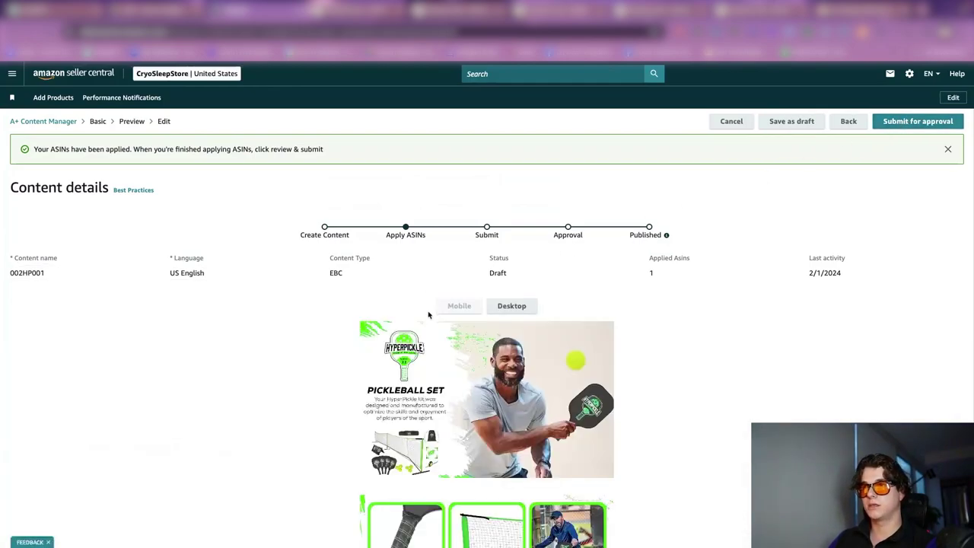
scroll(430, 316, "down", 5)
scroll(592, 336, "up", 1)
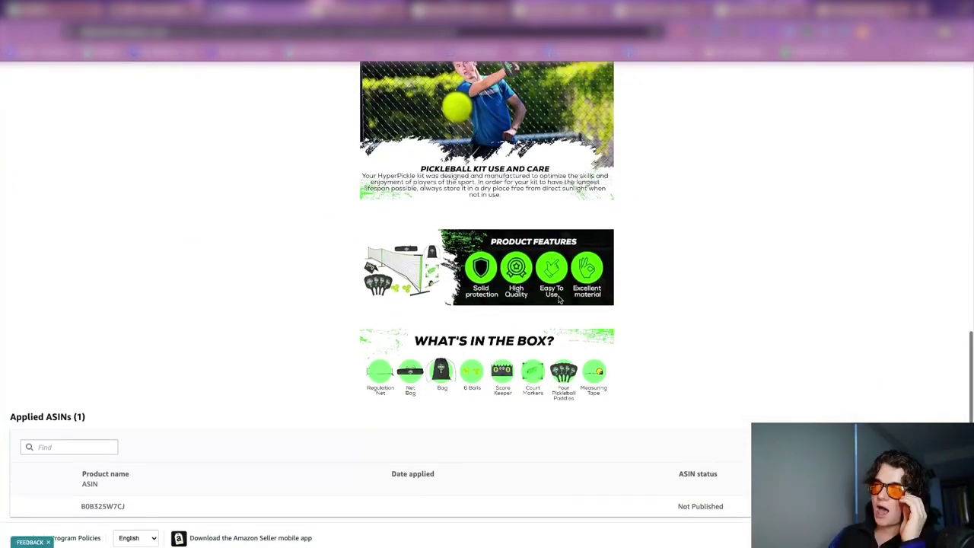
scroll(557, 390, "up", 3)
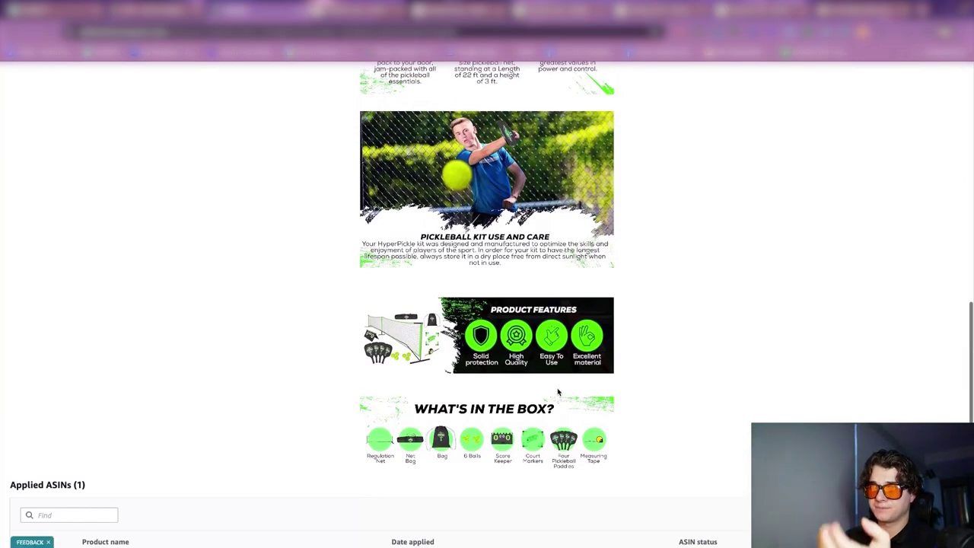
scroll(491, 384, "up", 10)
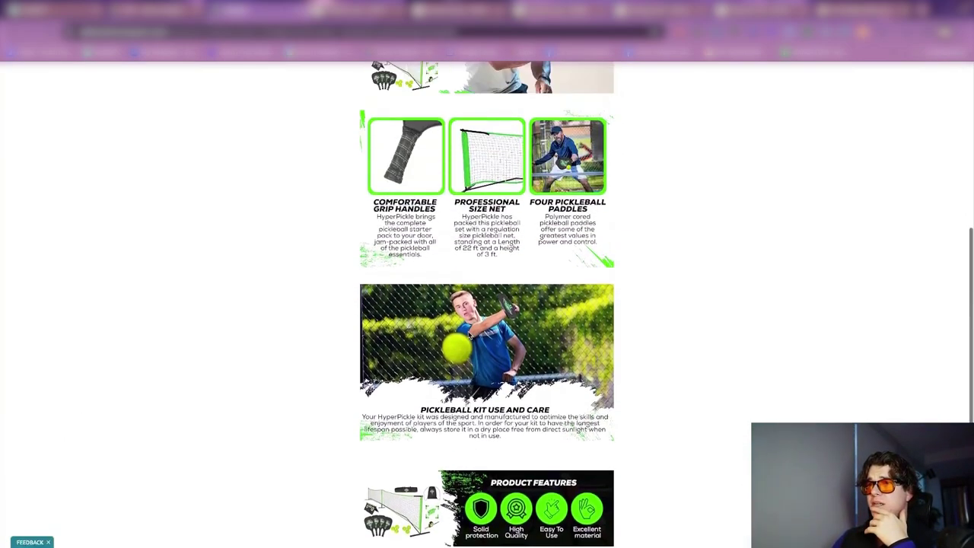
Compare the content preview with the product description on the live HyperPickle pickleball set listing
key("ctrl+Tab")
scroll(388, 301, "down", 10)
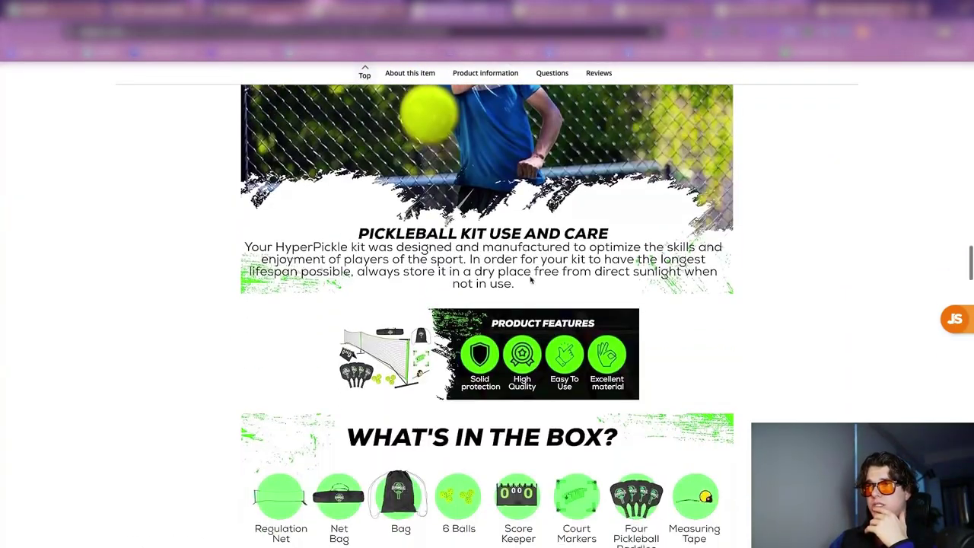
scroll(531, 280, "up", 8)
scroll(531, 280, "up", 3)
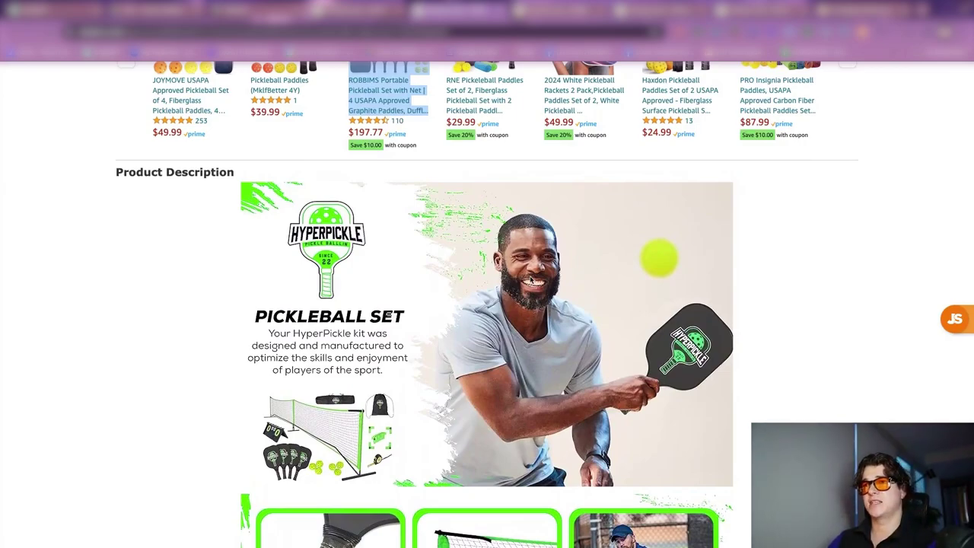
scroll(530, 280, "down", 2)
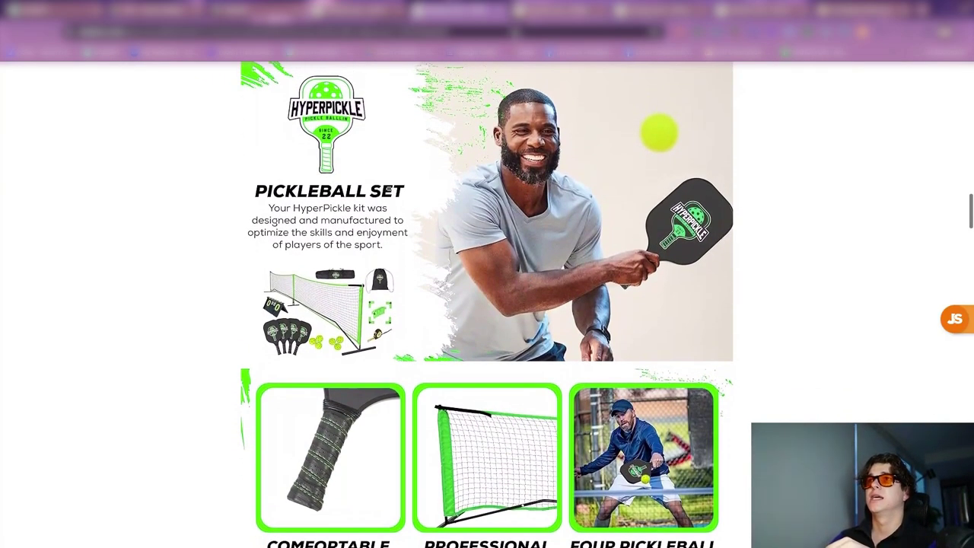
scroll(641, 287, "down", 10)
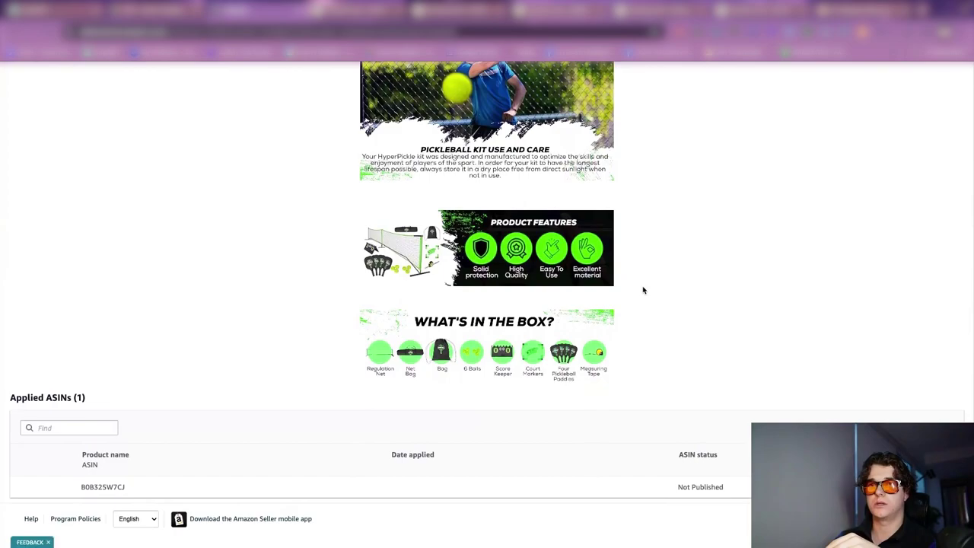
Submit the 002HP001 content to Amazon for approval and confirm the submission
scroll(641, 287, "up", 10)
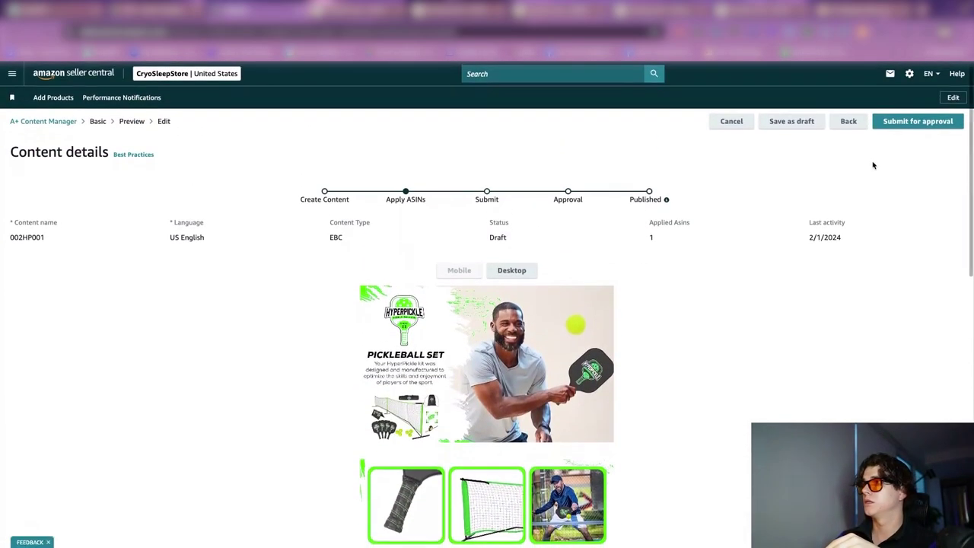
left_click(907, 127)
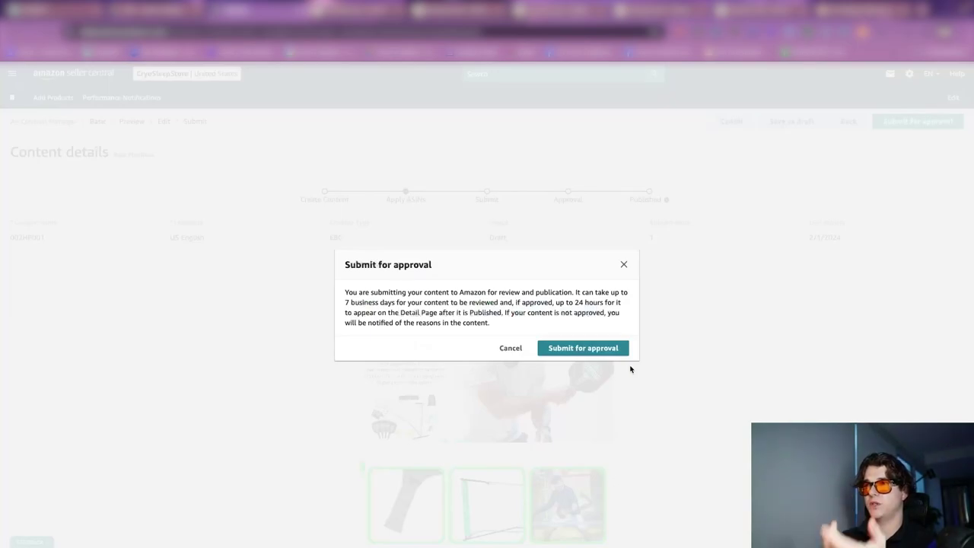
left_click(582, 348)
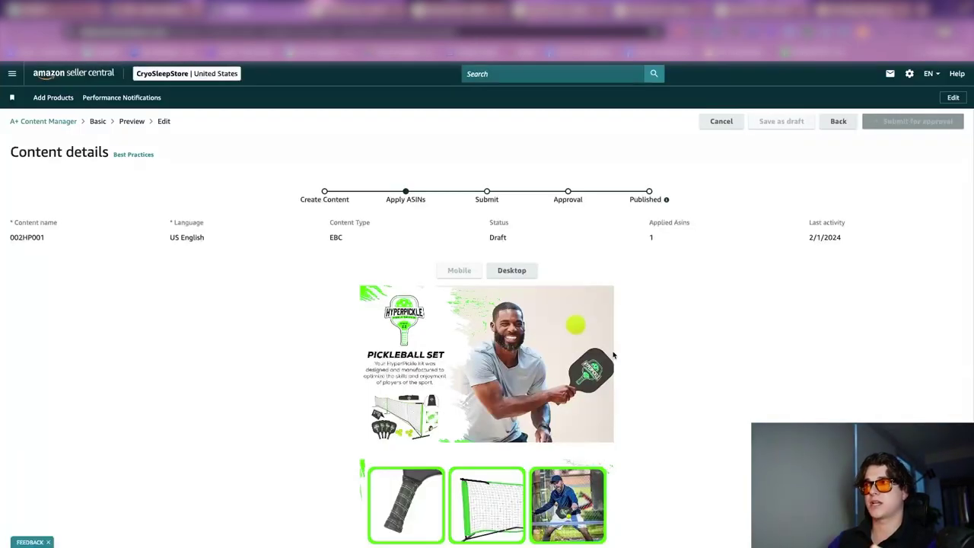